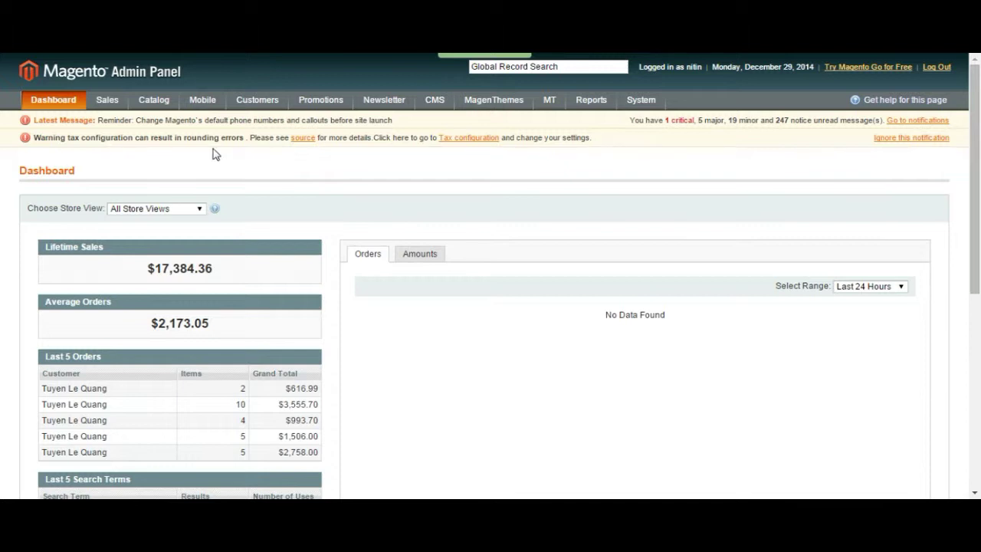
- Open the Manage Categories page from the Catalog menu
mouse_move(162, 105)
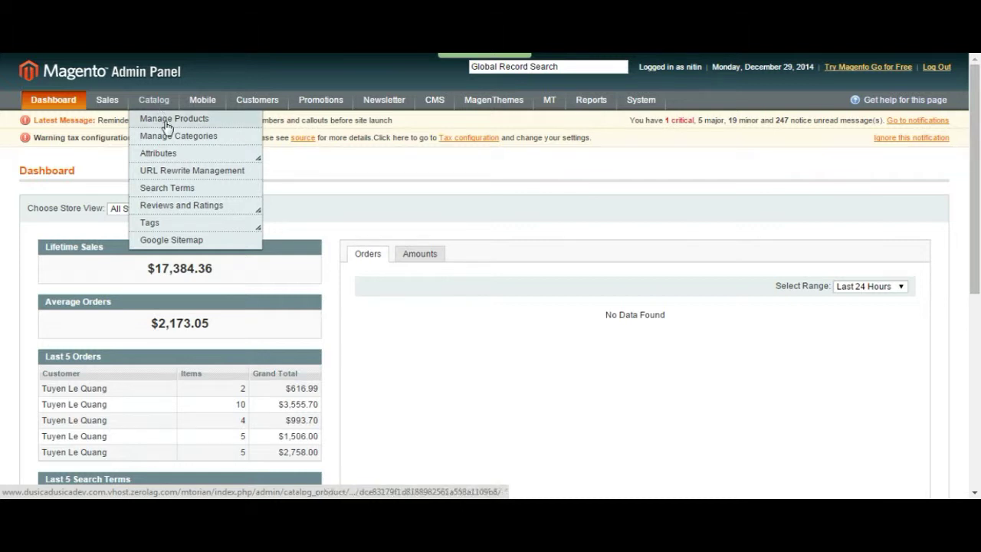
click(179, 144)
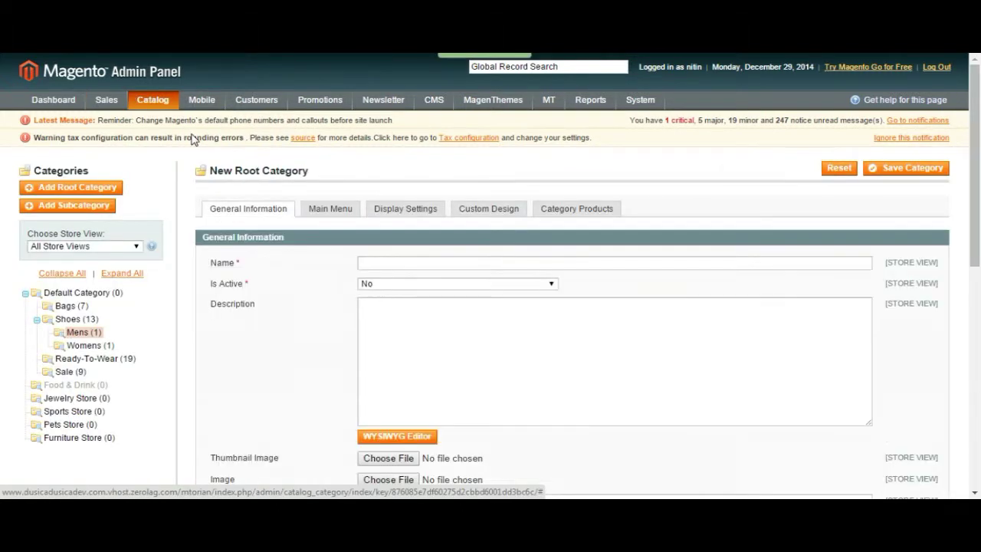
- Select Shoes > Mens in the category tree and list its products, showing only Black Shoe for MEN
scroll(169, 148, down, 1)
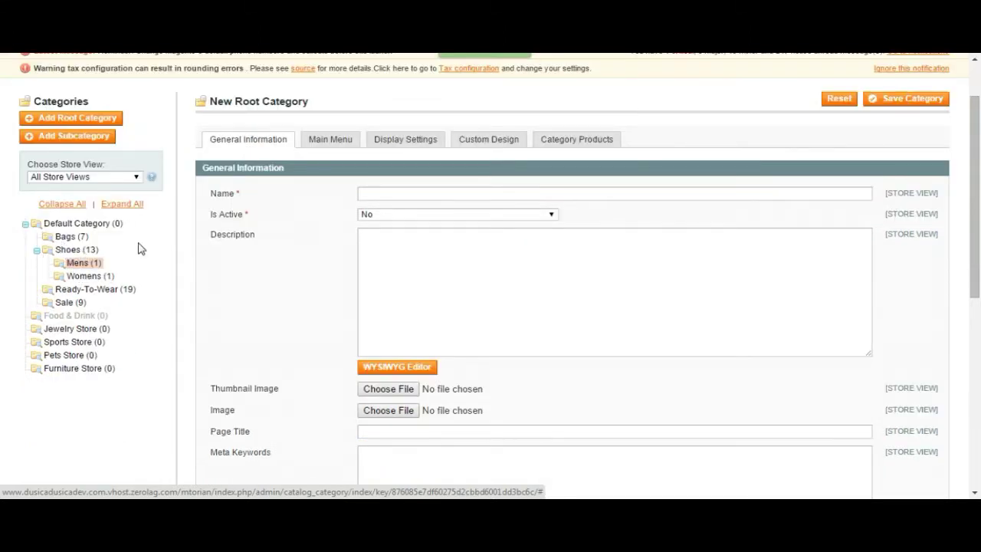
click(68, 253)
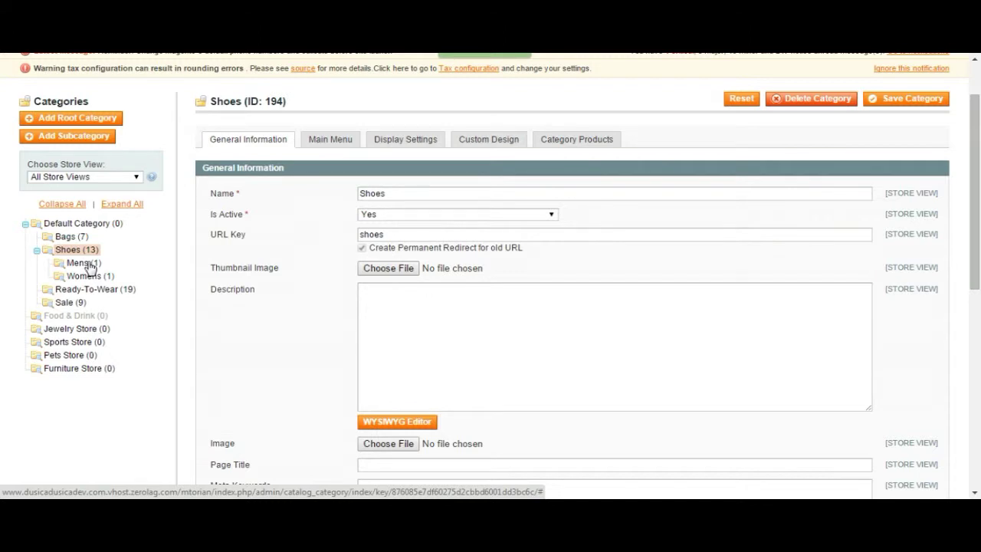
click(84, 262)
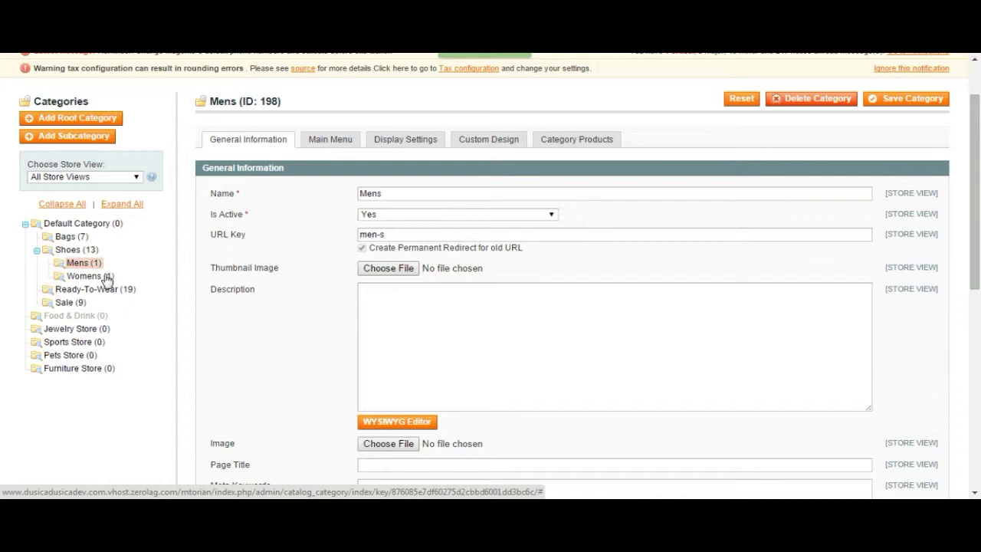
scroll(134, 265, up, 2)
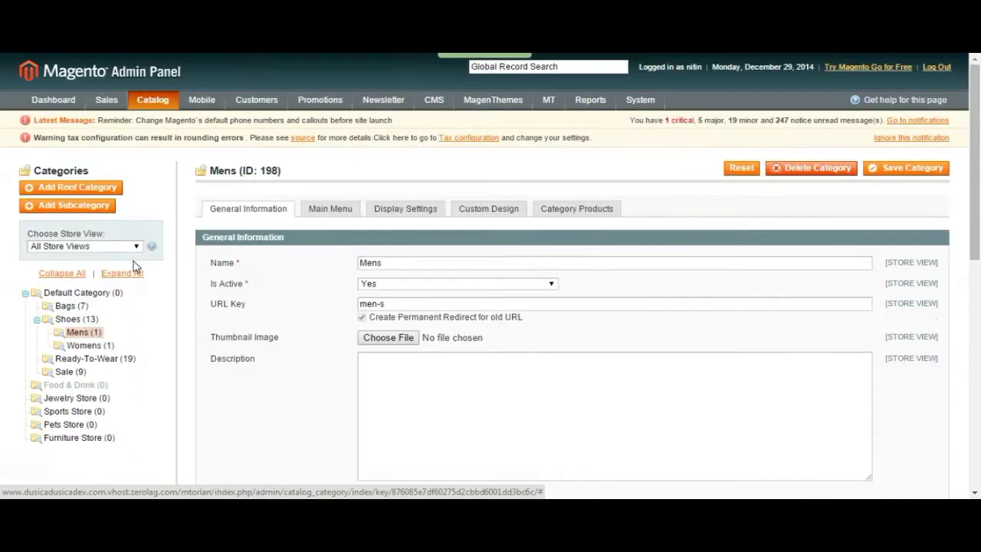
scroll(148, 294, down, 2)
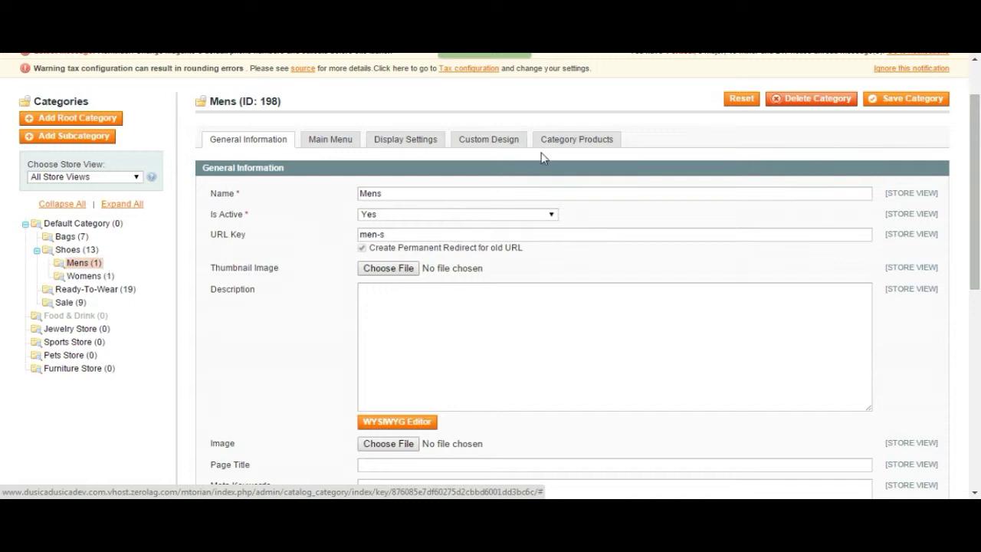
click(587, 144)
scroll(527, 204, up, 2)
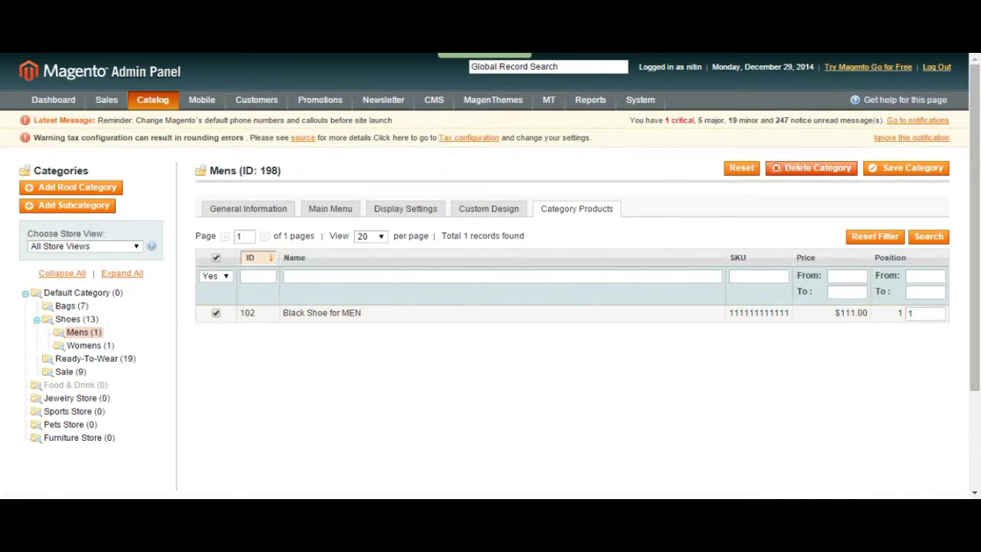
key(ctrl+Tab)
- On the storefront, view the Mens shoe page, then Womens, then Mens again, all empty
mouse_move(236, 172)
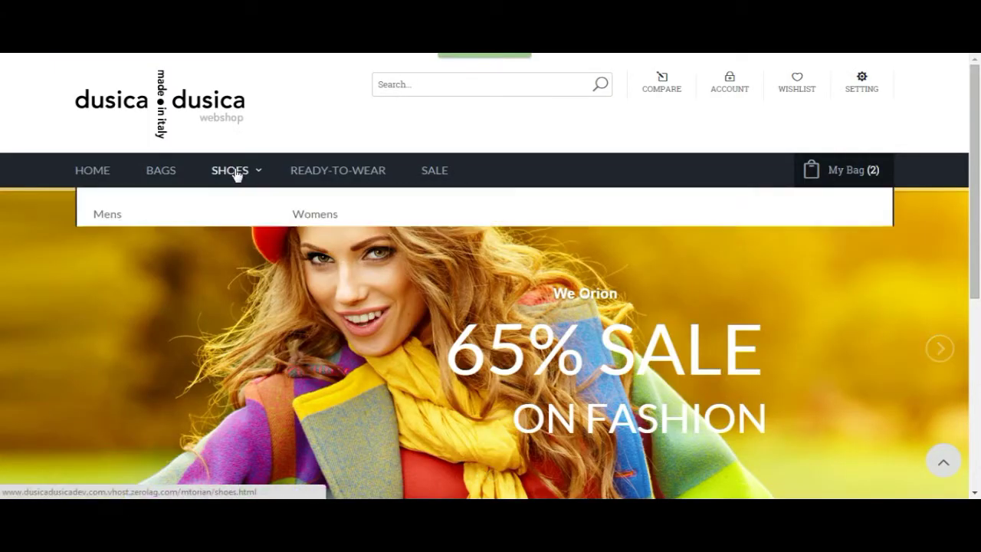
click(114, 218)
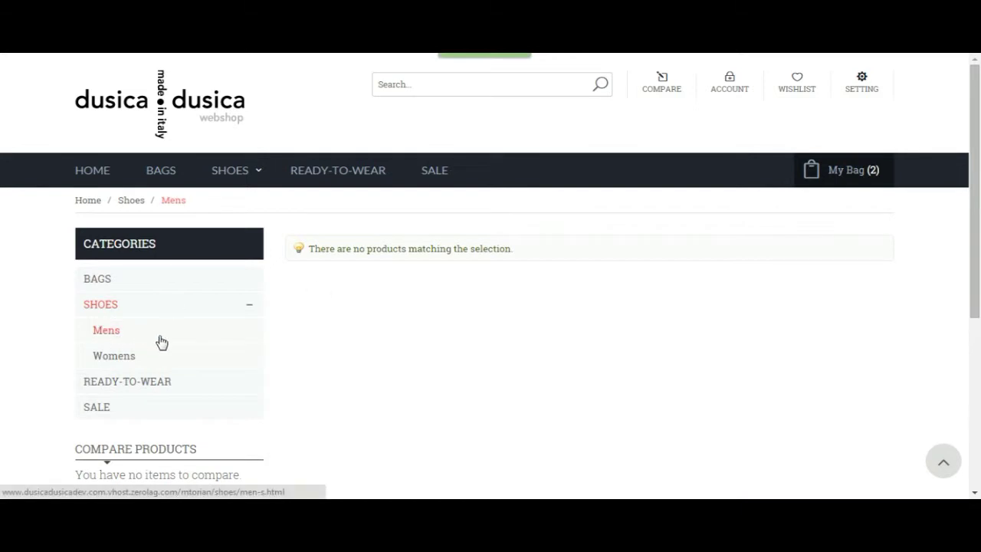
click(140, 363)
click(123, 335)
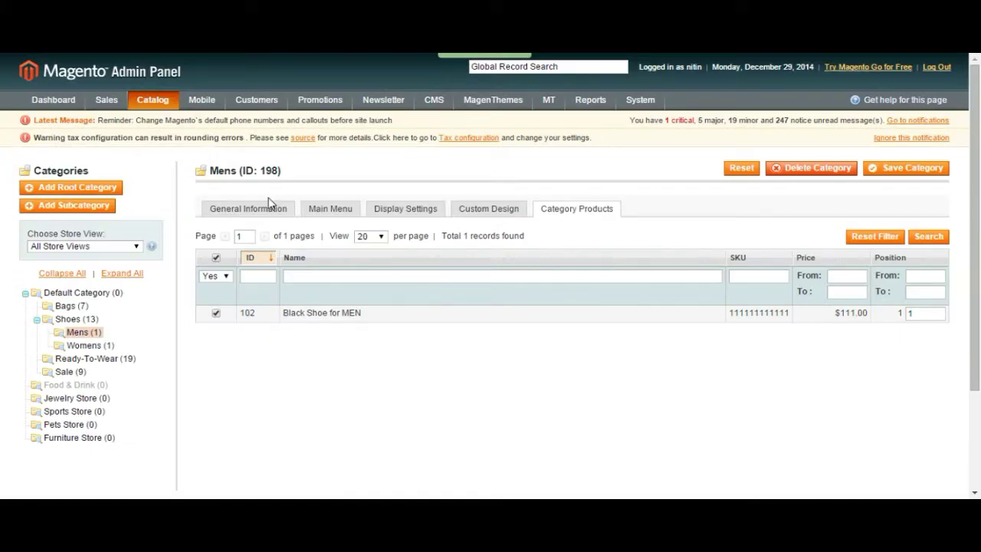
- Keep Black Shoe for MEN ticked in Mens, then open it from the Manage Products list
click(294, 318)
mouse_move(167, 121)
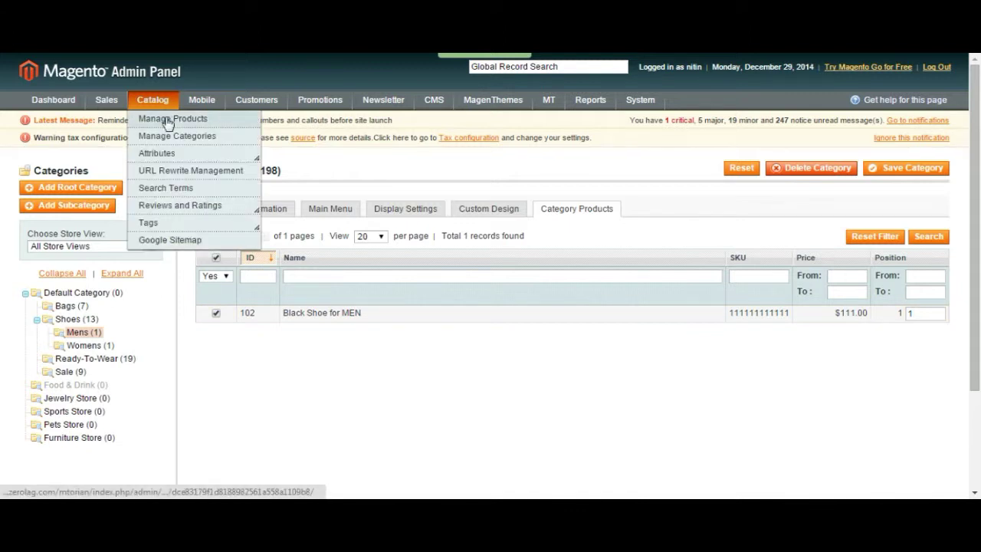
click(167, 120)
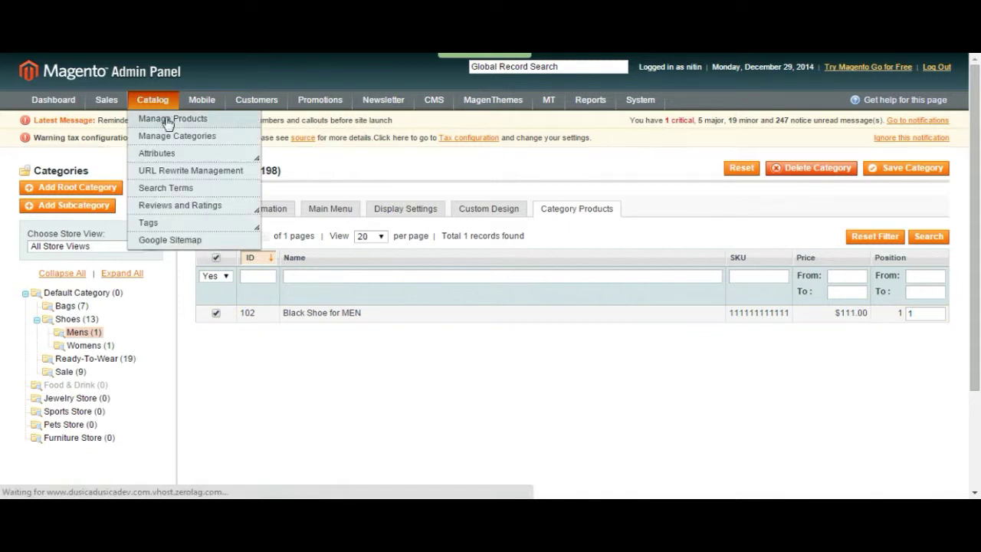
scroll(160, 293, down, 1)
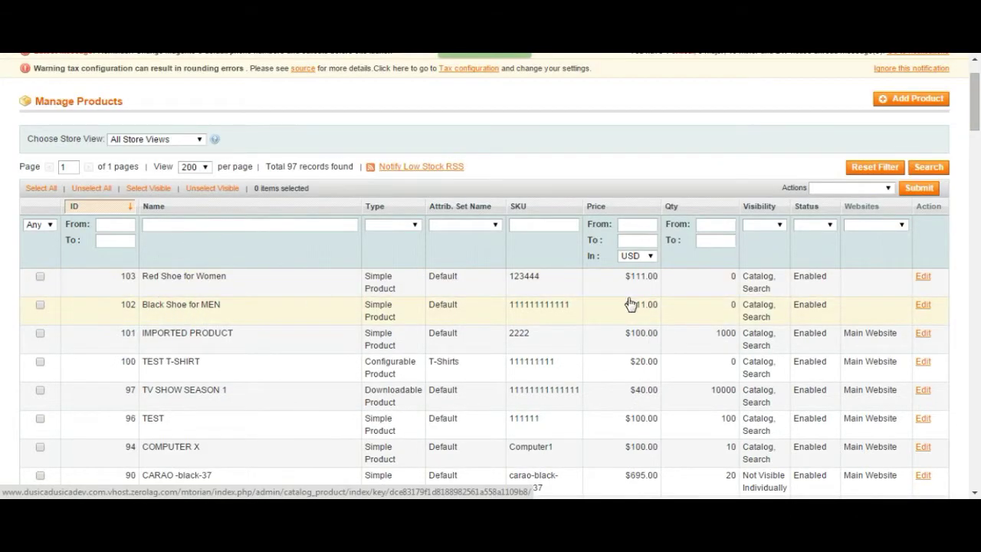
click(923, 305)
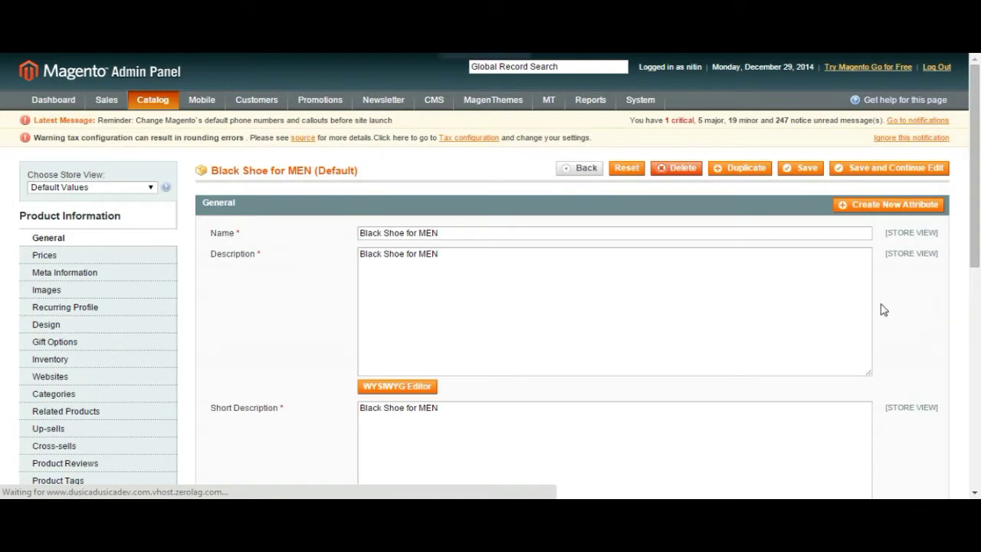
- Set Black Shoe for MEN's inventory Qty to 10 and Stock Availability to In Stock, then save
scroll(100, 322, down, 1)
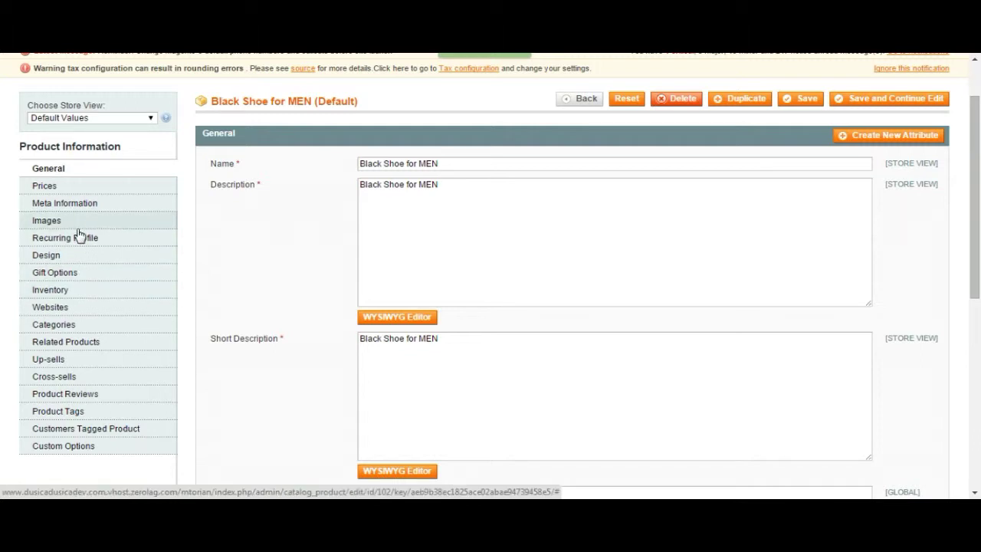
click(70, 326)
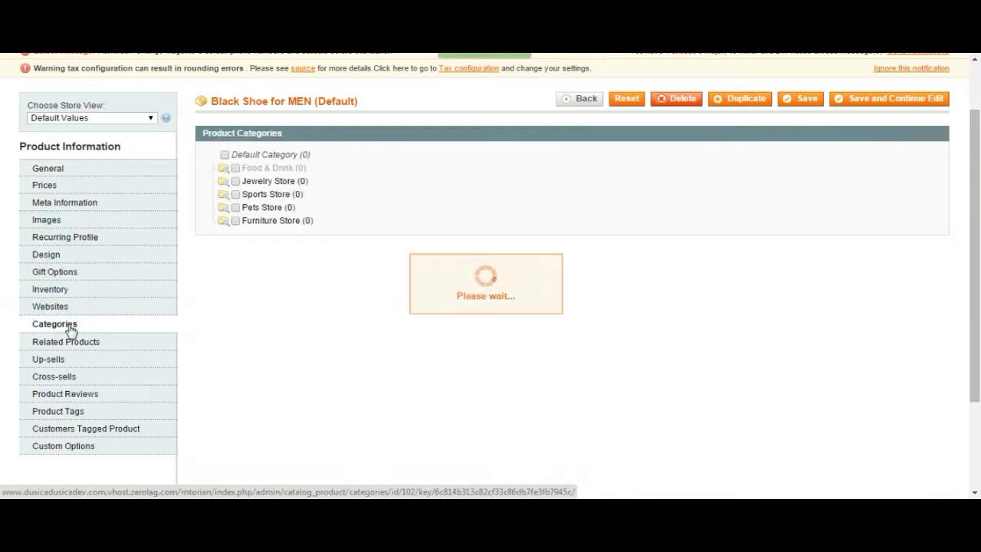
click(67, 294)
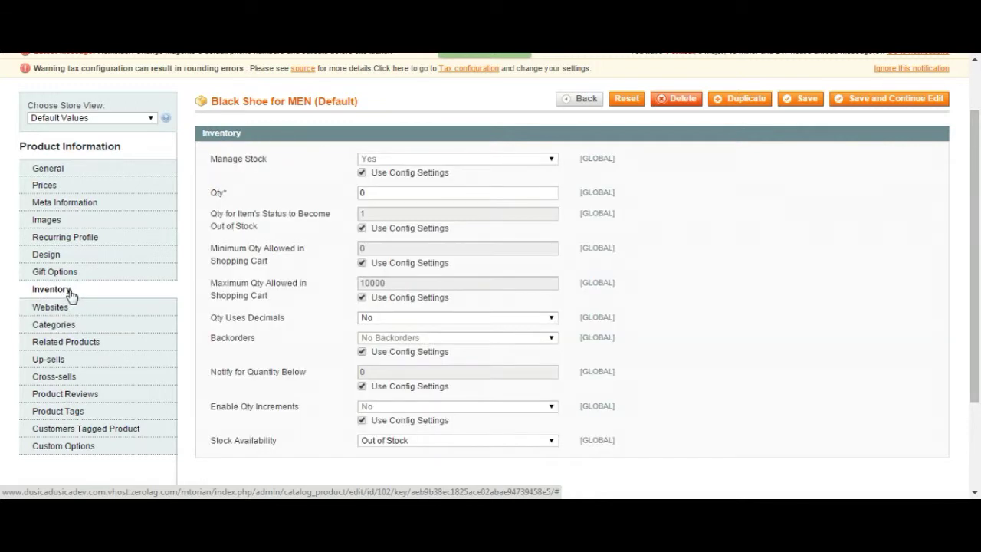
double_click(387, 197)
text(1)
click(292, 199)
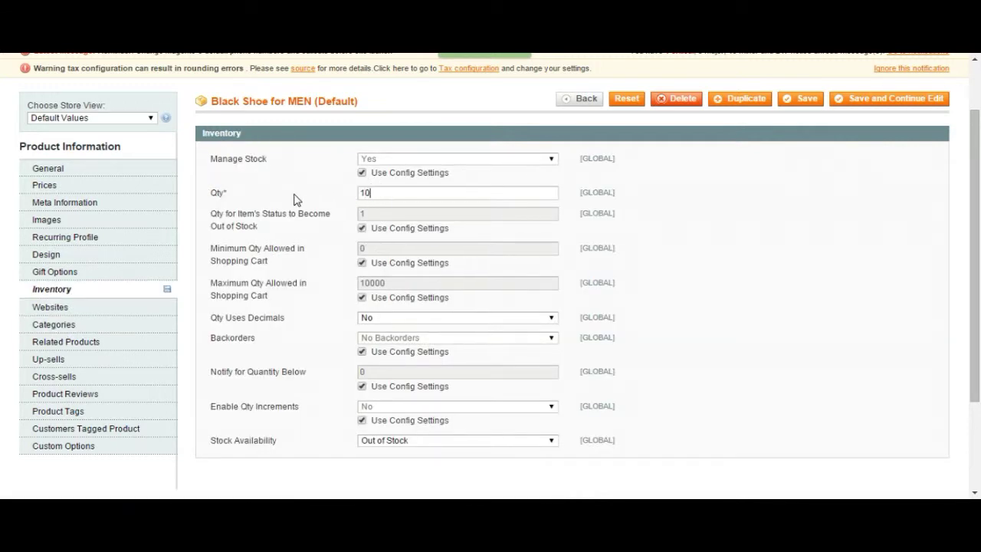
click(409, 440)
click(416, 449)
scroll(799, 170, up, 2)
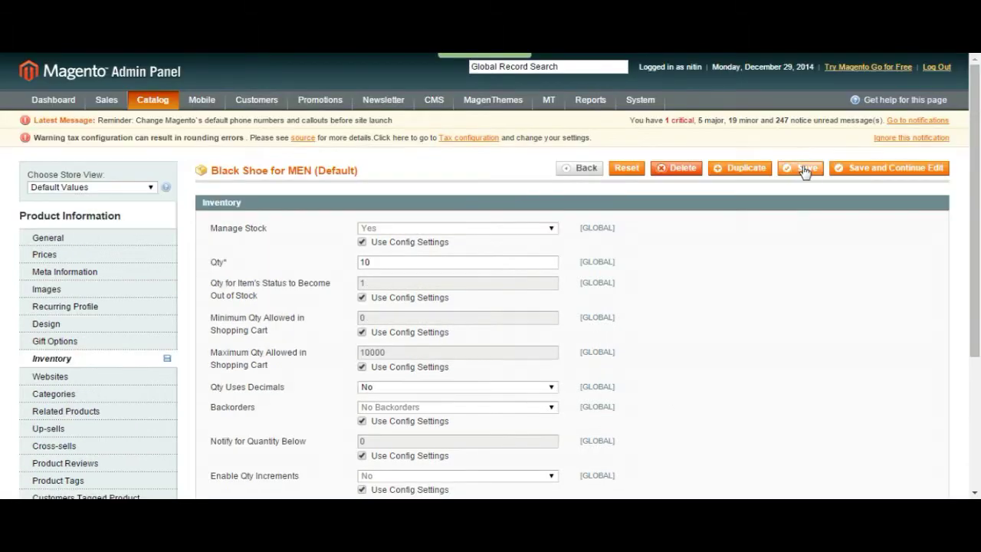
click(801, 168)
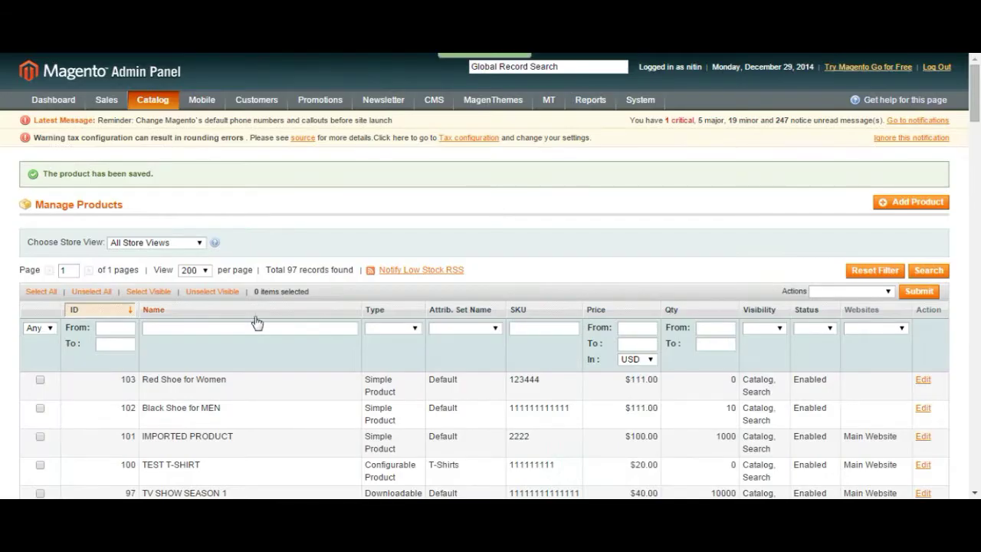
- Scroll the storefront Mens shoe page, which still shows no products
scroll(256, 322, down, 1)
- Reopen Black Shoe for MEN, keeping Status Enabled and Visibility Catalog, Search
click(198, 345)
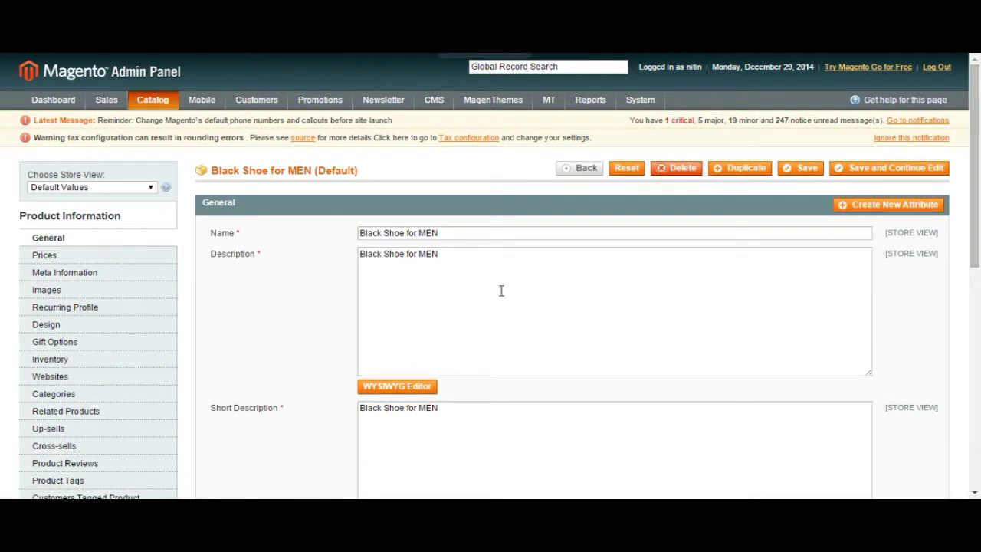
scroll(277, 282, down, 5)
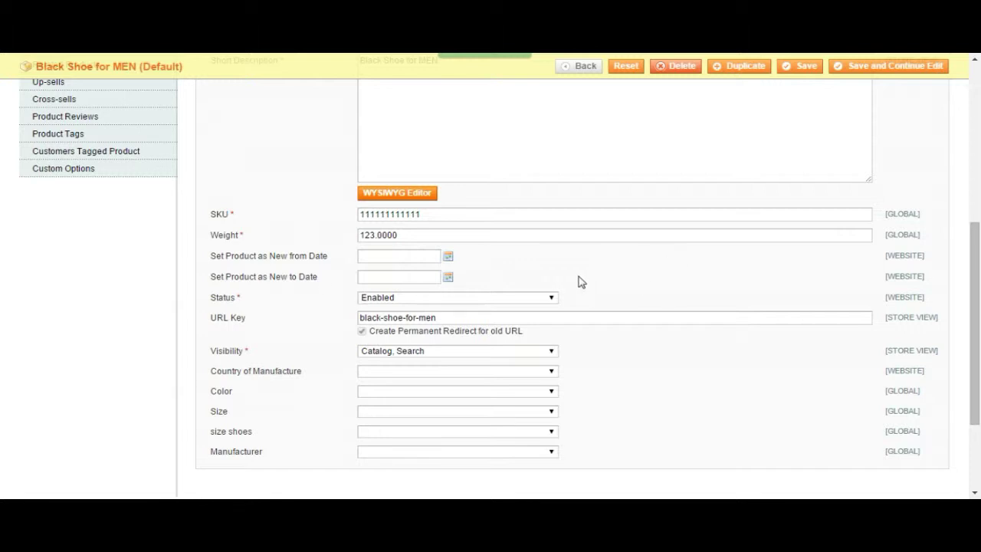
drag(231, 300, 422, 304)
click(422, 305)
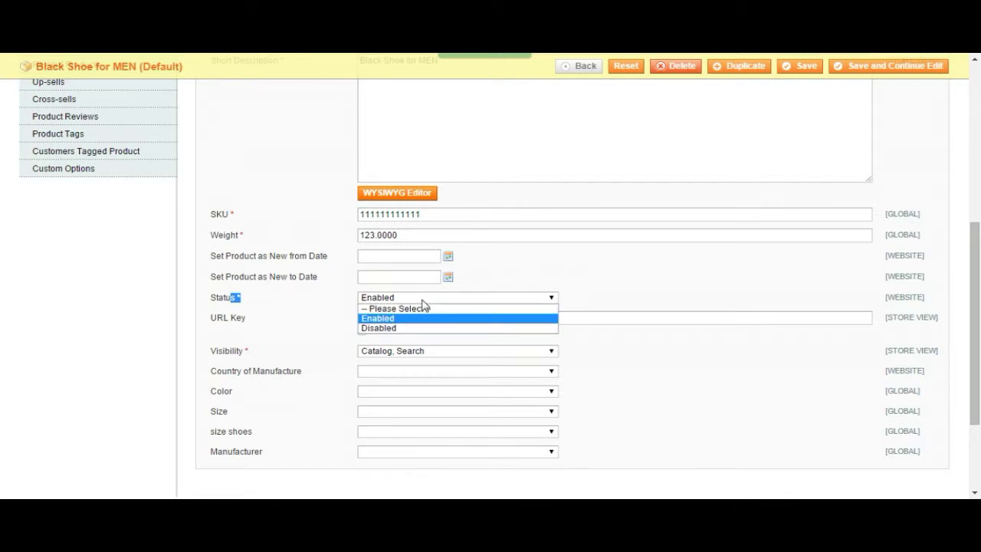
click(422, 300)
click(257, 297)
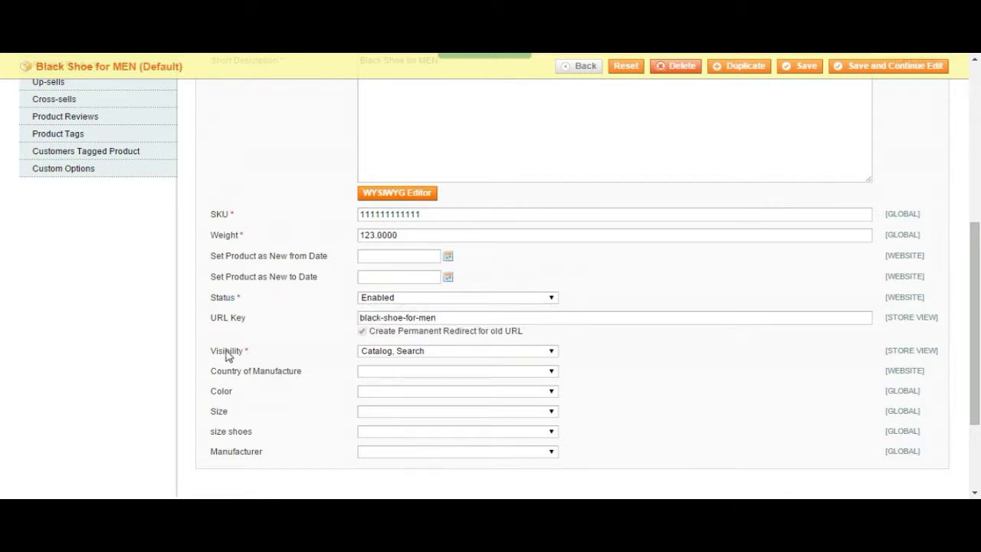
click(392, 351)
click(392, 351)
- Tick Main Website in the product's Websites tab and save Black Shoe for MEN
scroll(322, 359, up, 3)
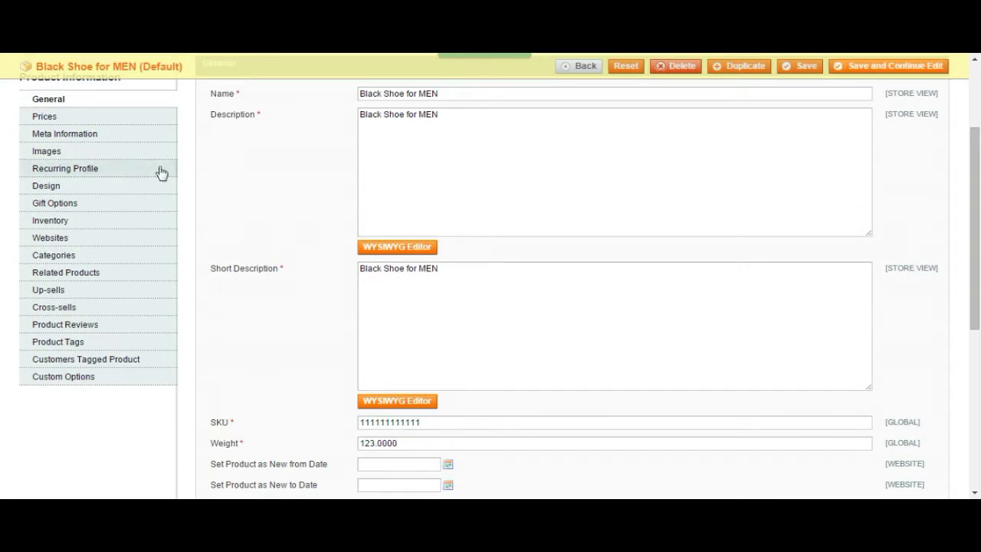
click(68, 239)
scroll(376, 232, up, 1)
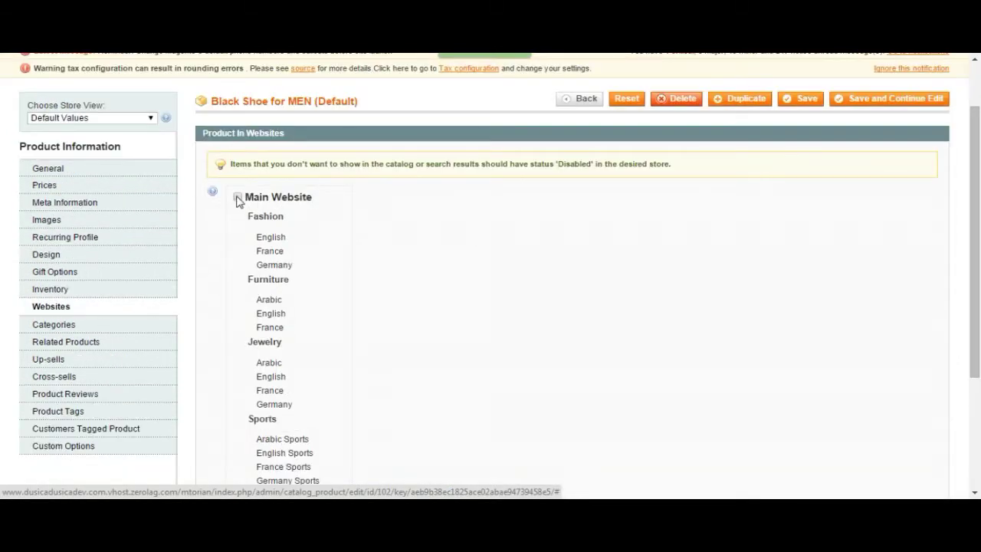
click(238, 197)
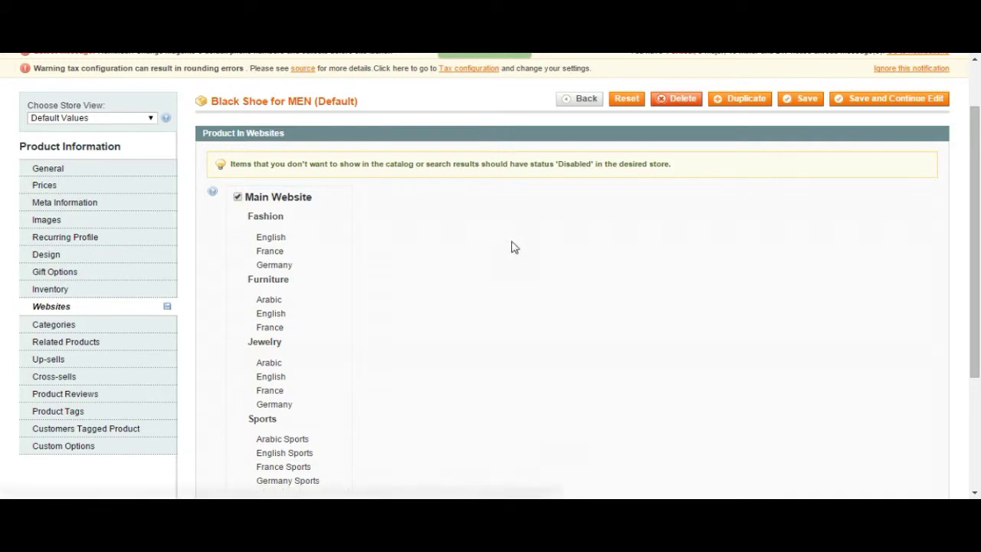
click(800, 102)
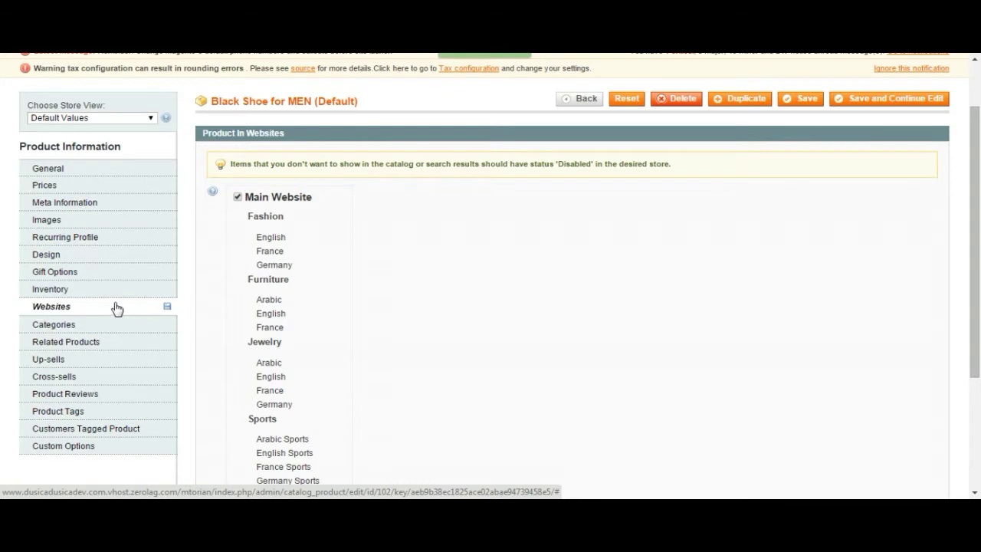
click(50, 290)
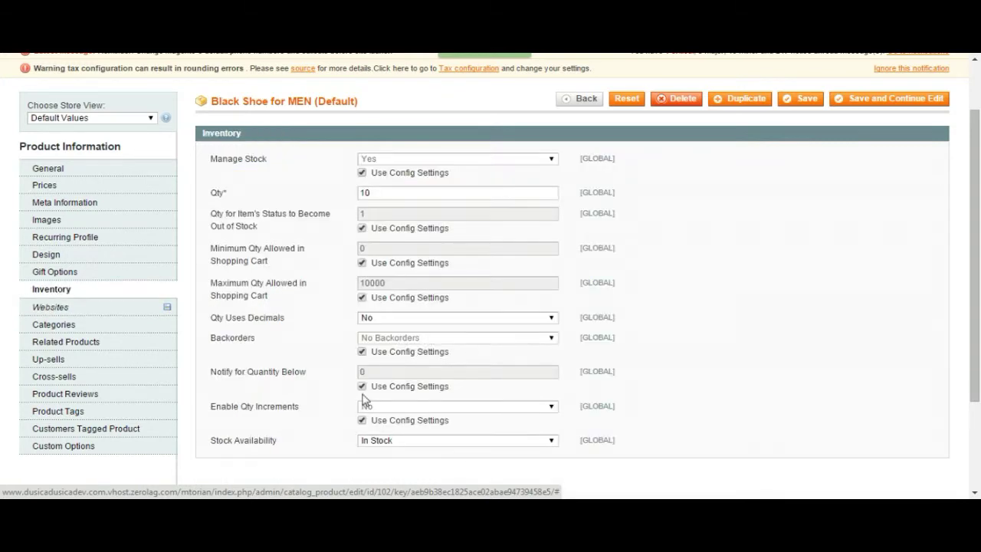
scroll(366, 398, up, 2)
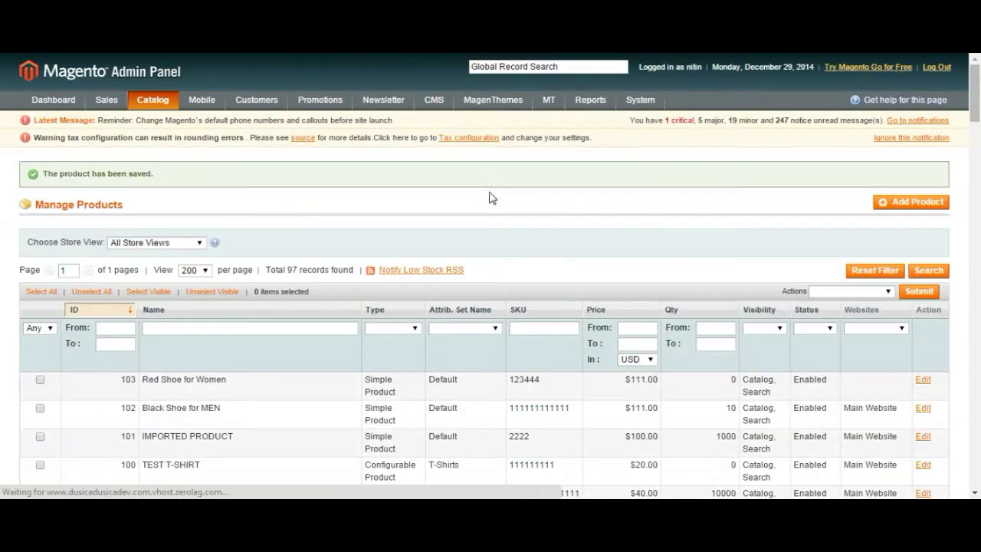
- Reload the storefront Mens page with F5 and find Black Shoe For MEN at $111.00
scroll(462, 76, down, 2)
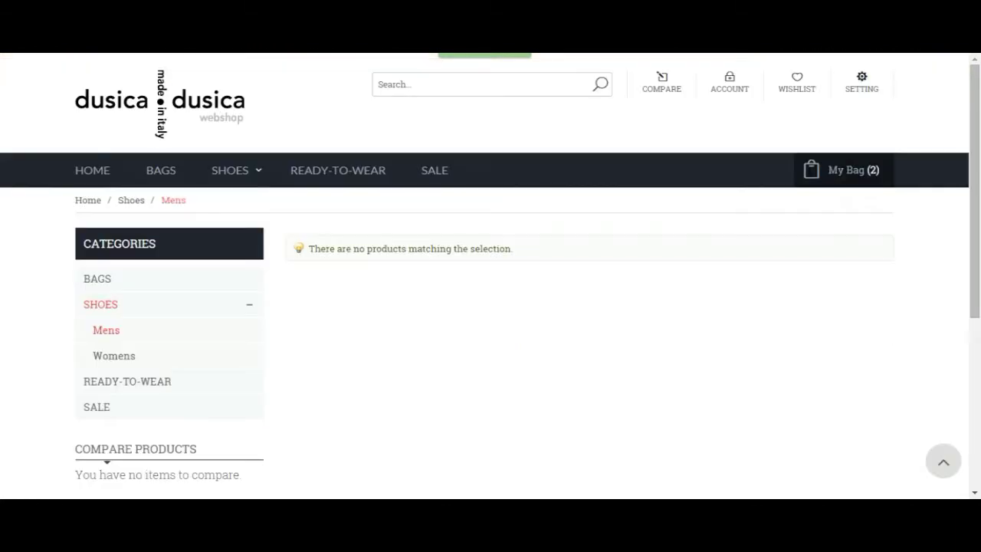
key(F5)
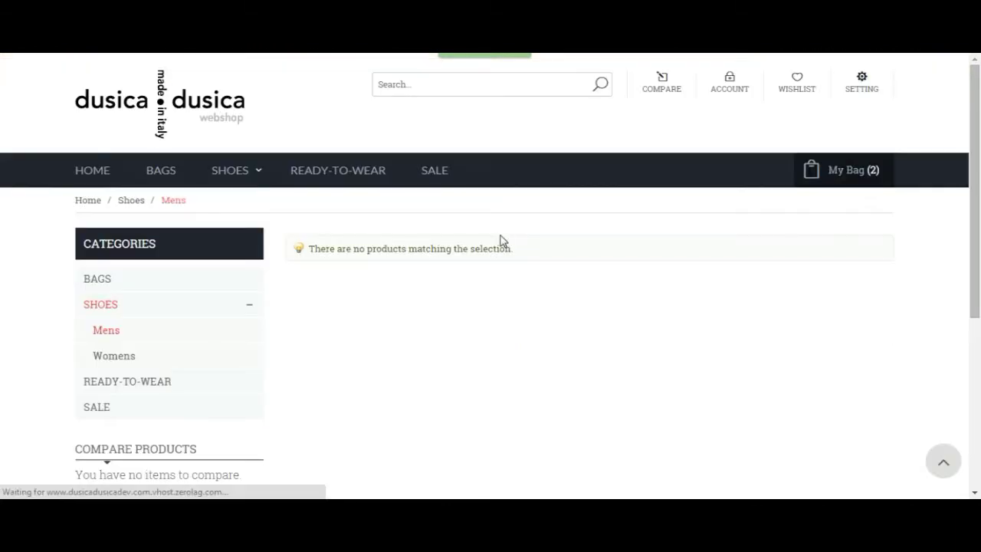
scroll(501, 246, down, 2)
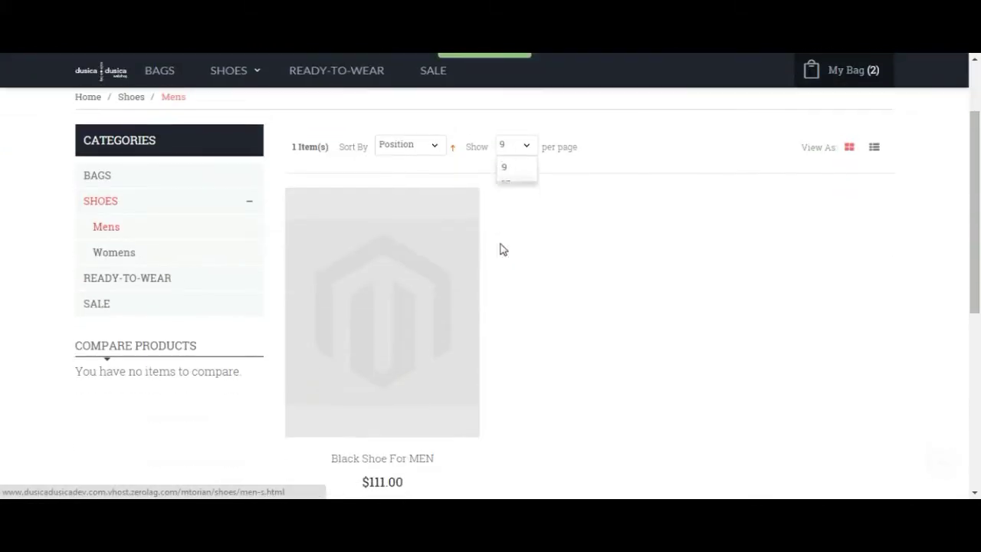
scroll(367, 346, down, 1)
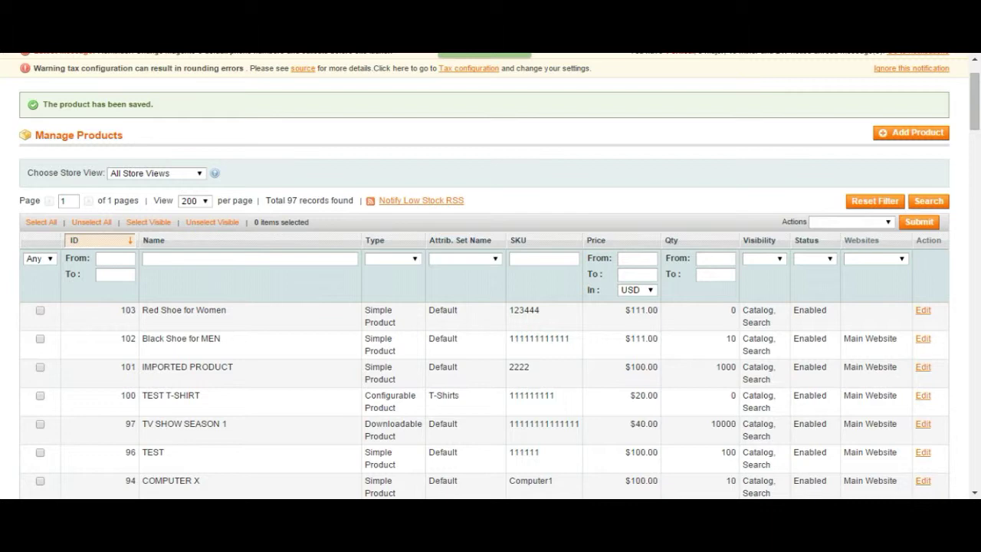
- Scroll the admin product list to confirm Black Shoe for MEN is on Main Website with quantity 10
scroll(288, 196, up, 2)
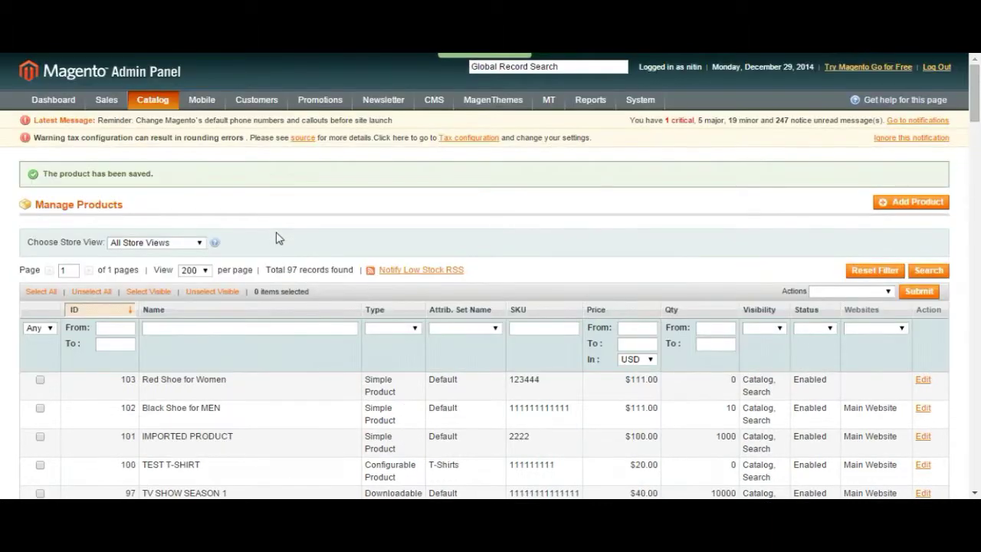
- Open Manage Categories, select the Mens category, and return to its General Information tab
mouse_move(153, 100)
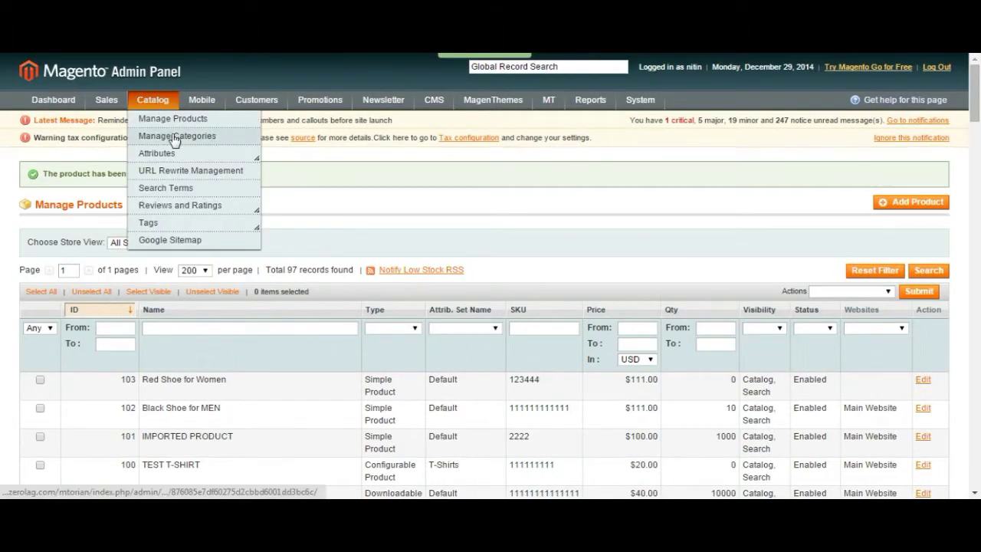
click(175, 137)
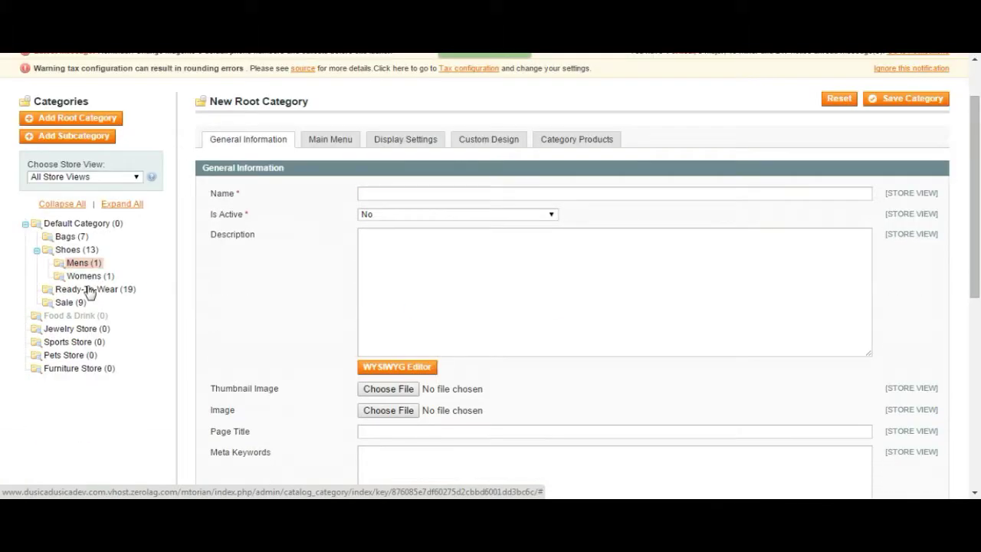
click(577, 144)
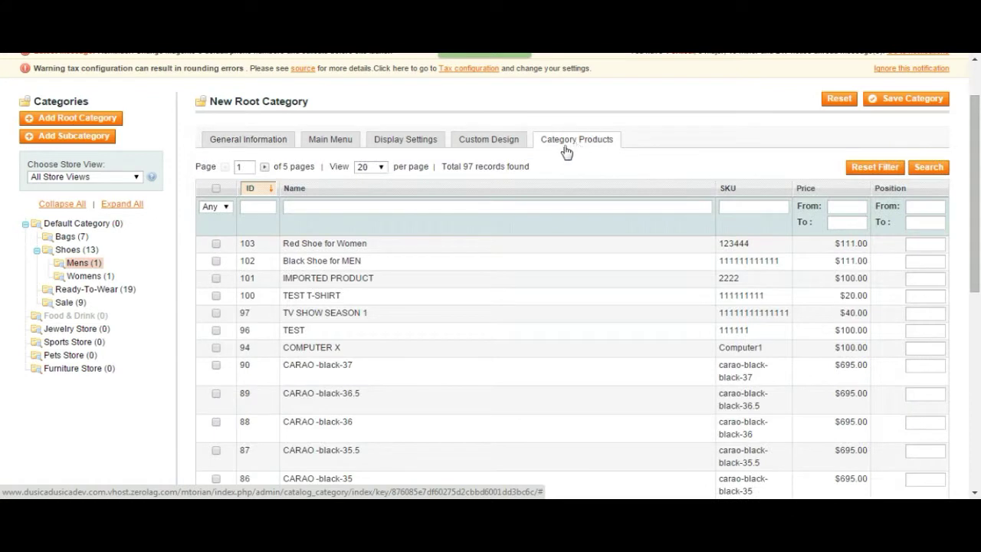
click(97, 263)
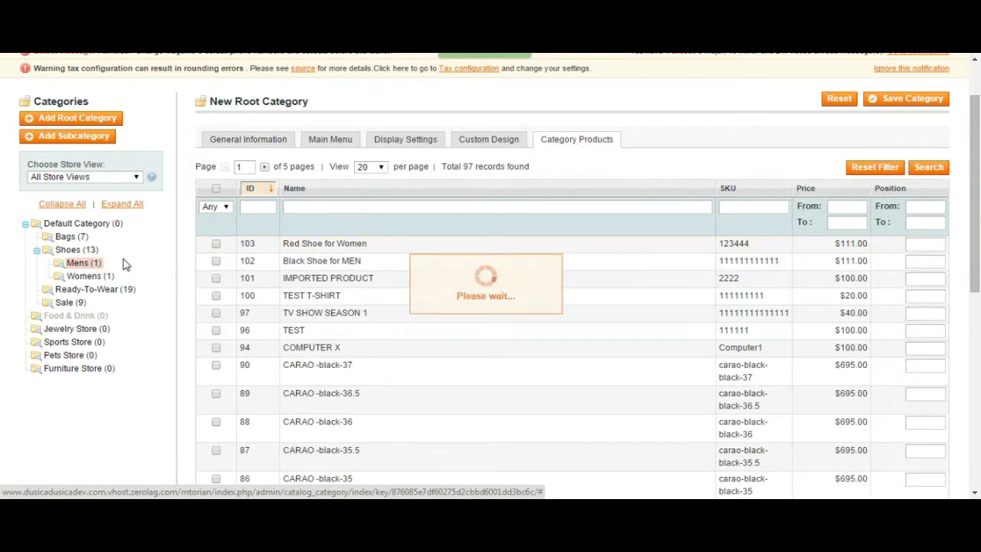
scroll(137, 258, up, 1)
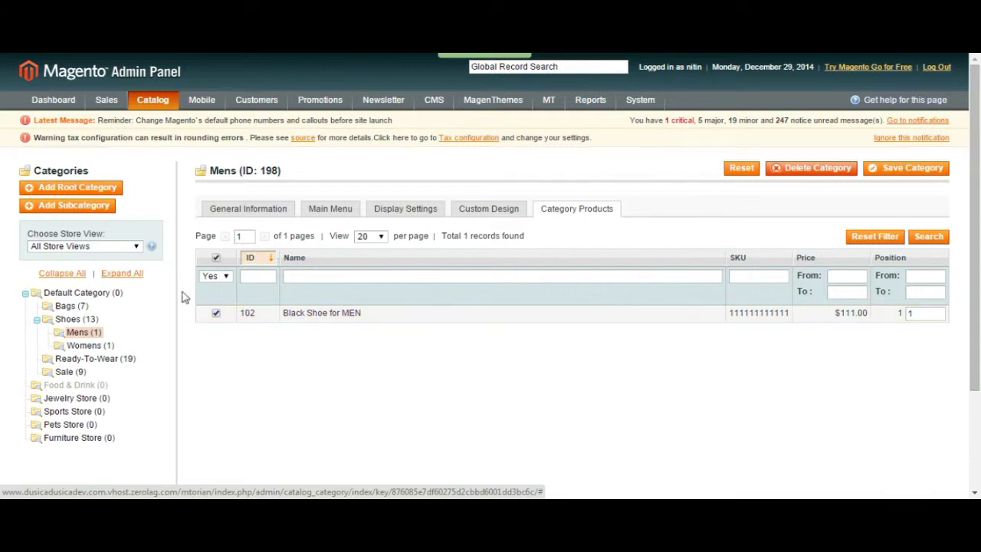
click(253, 212)
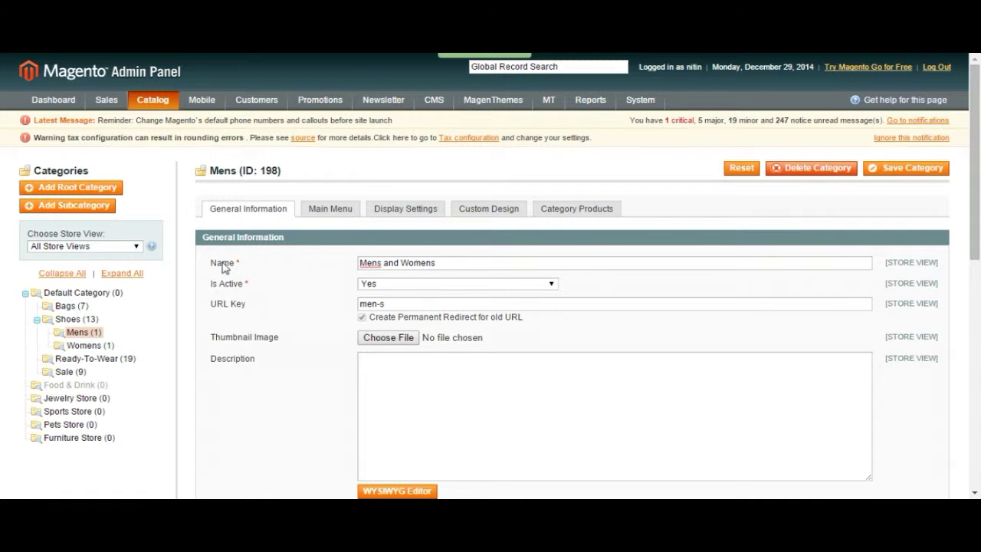
- Save the Mens category under its new name 'Mens and Womens'
scroll(203, 265, down, 1)
click(893, 103)
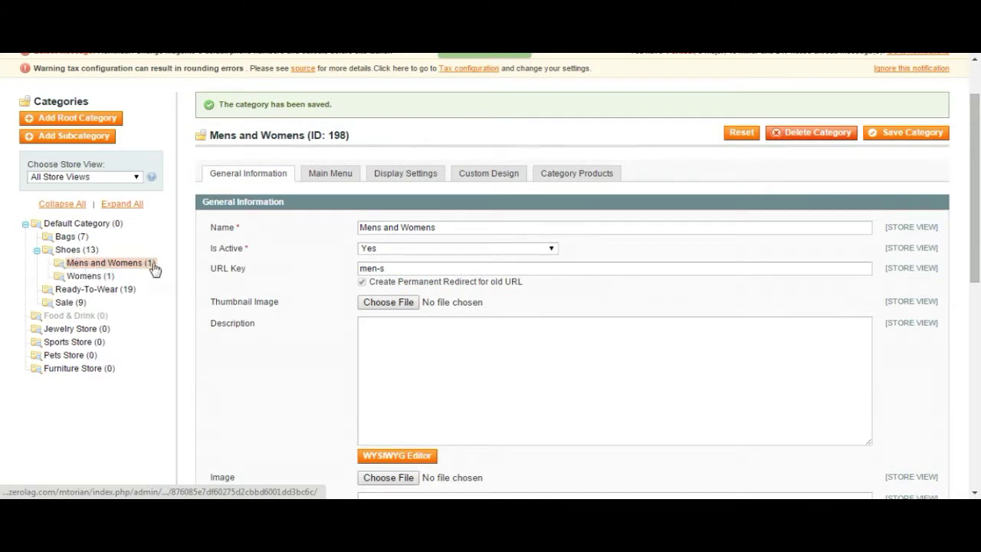
- Set the Womens category to inactive and save it
click(90, 279)
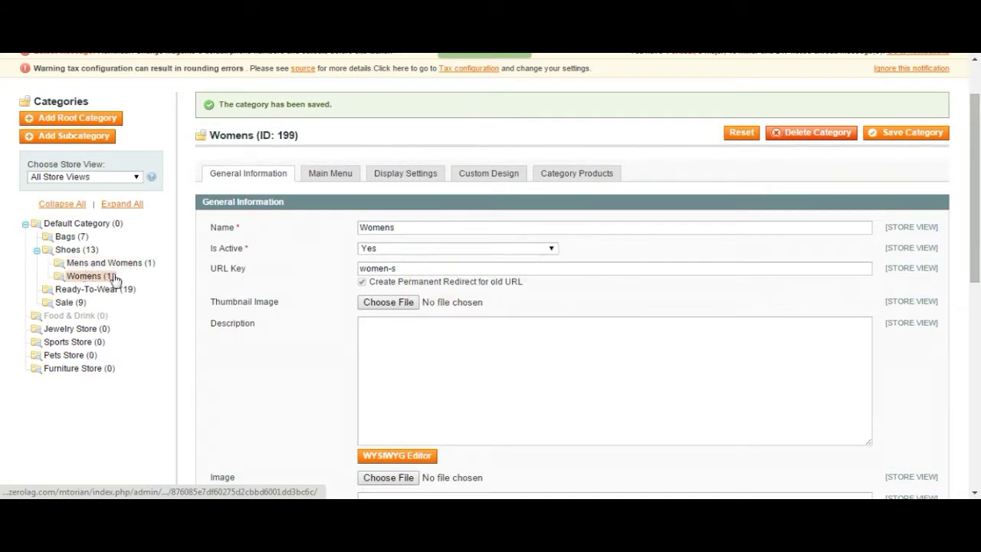
scroll(433, 289, down, 3)
scroll(434, 288, down, 4)
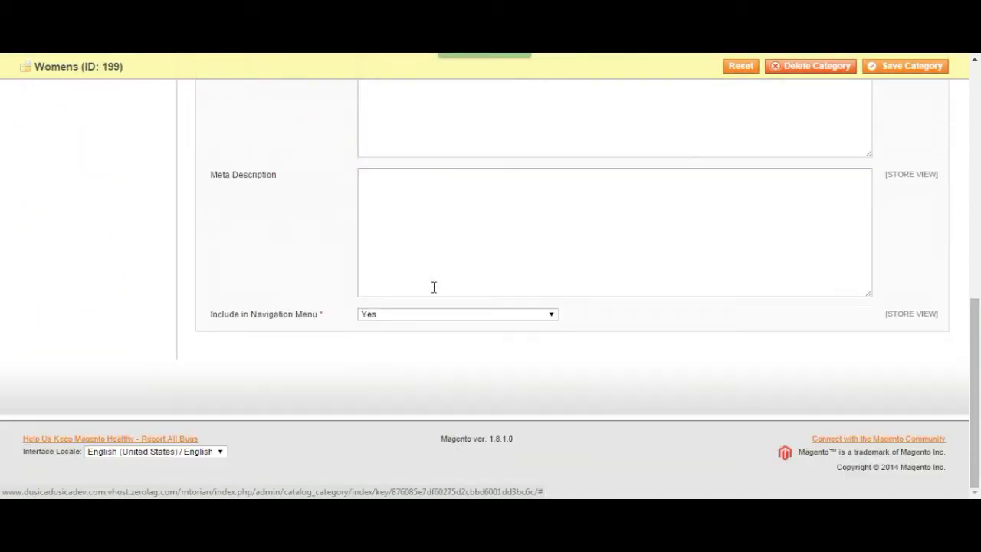
scroll(427, 292, up, 8)
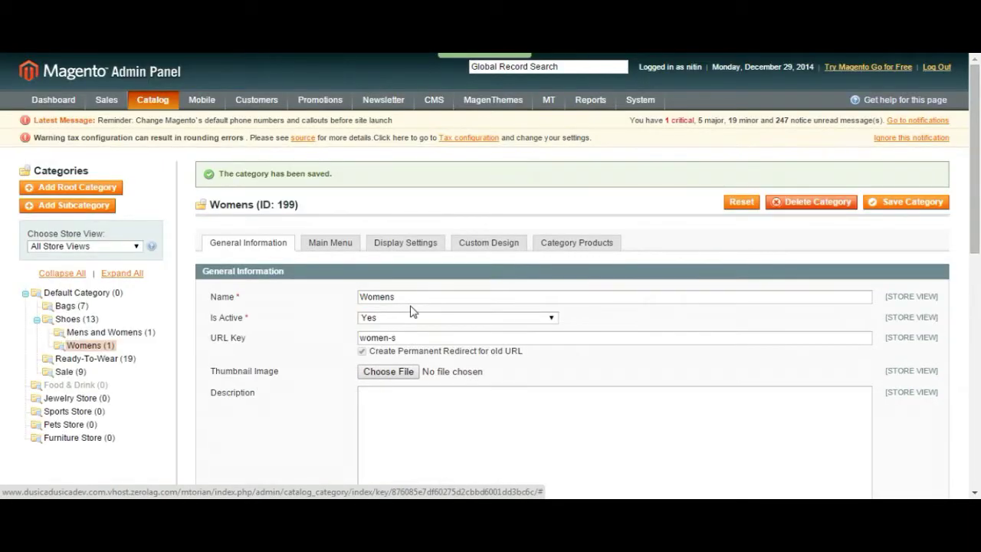
click(403, 317)
click(393, 345)
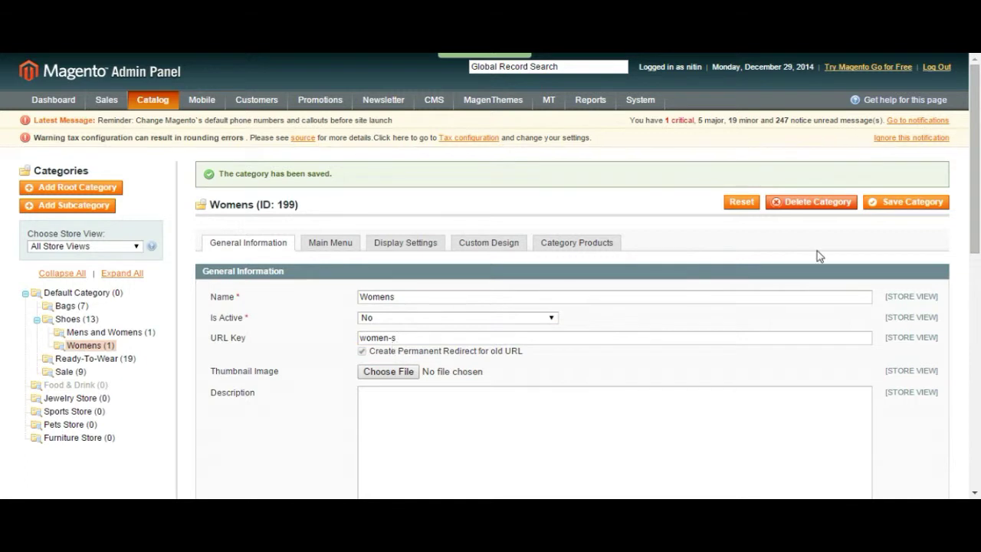
click(895, 198)
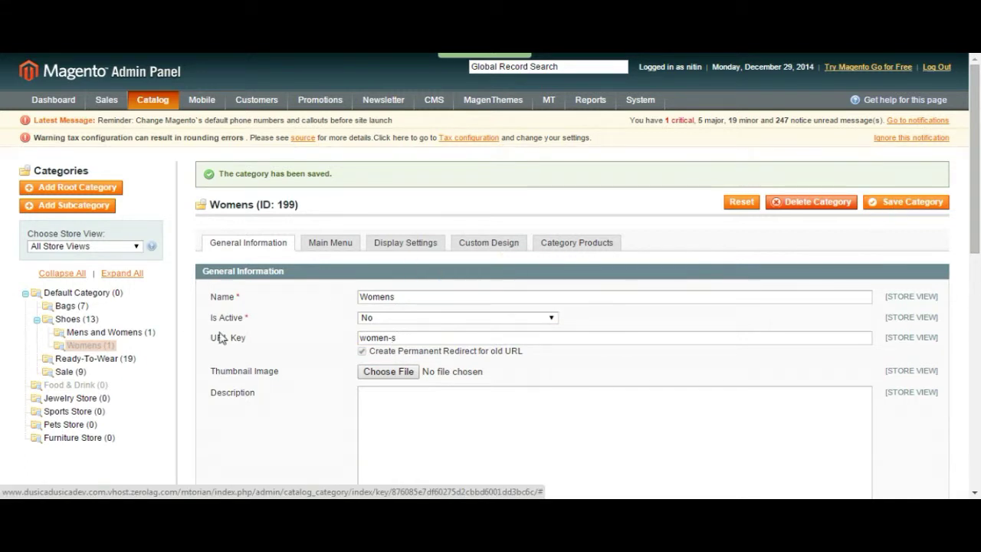
- List the Womens category's products and untick Red Shoe for Women
scroll(194, 328, down, 1)
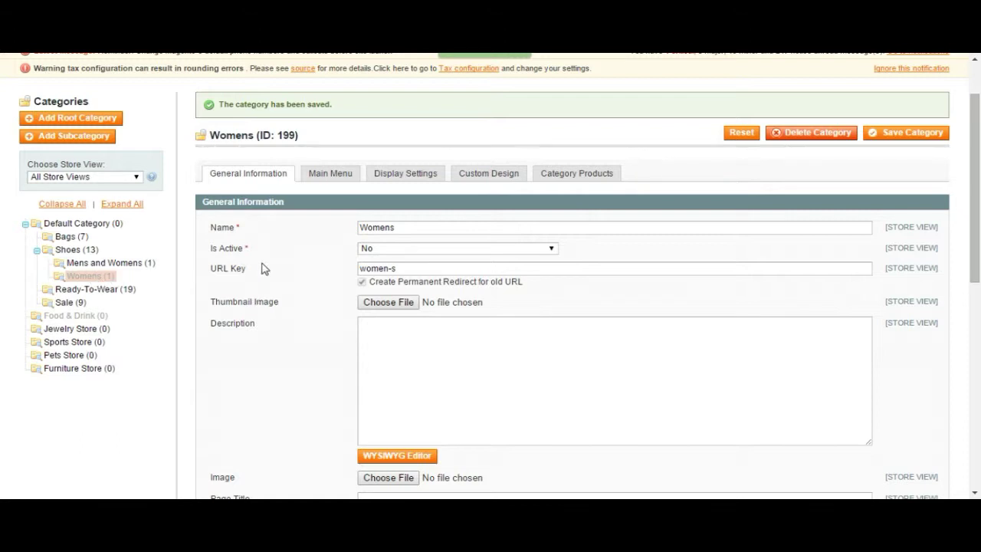
click(597, 180)
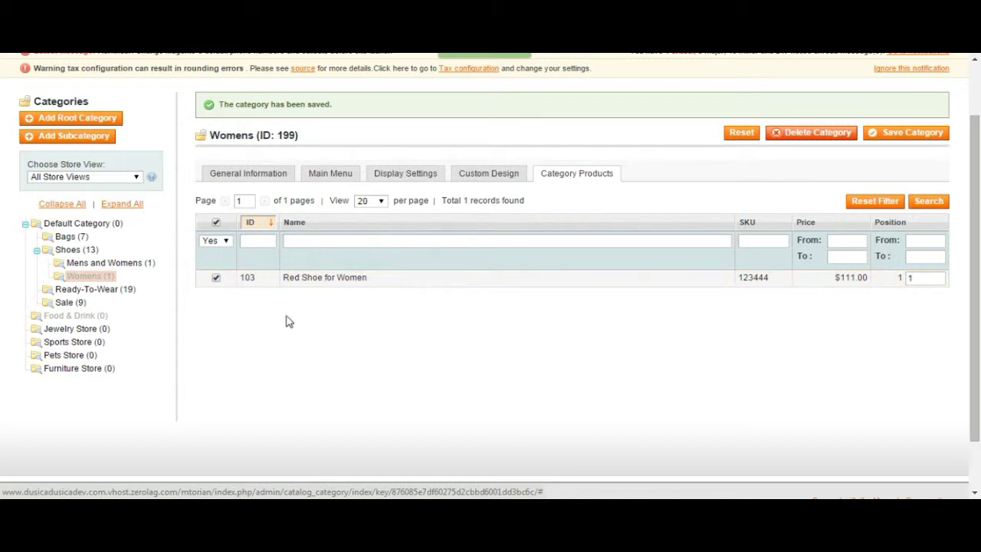
click(216, 278)
- Re-tick Red Shoe for Women, open Mens and Womens, and search product names for 'women'
click(215, 278)
click(138, 269)
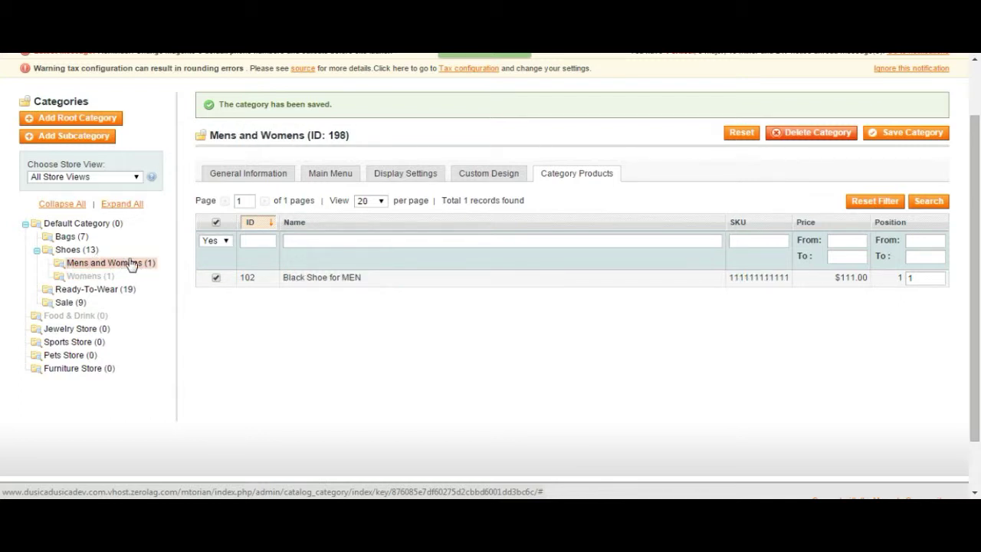
click(315, 244)
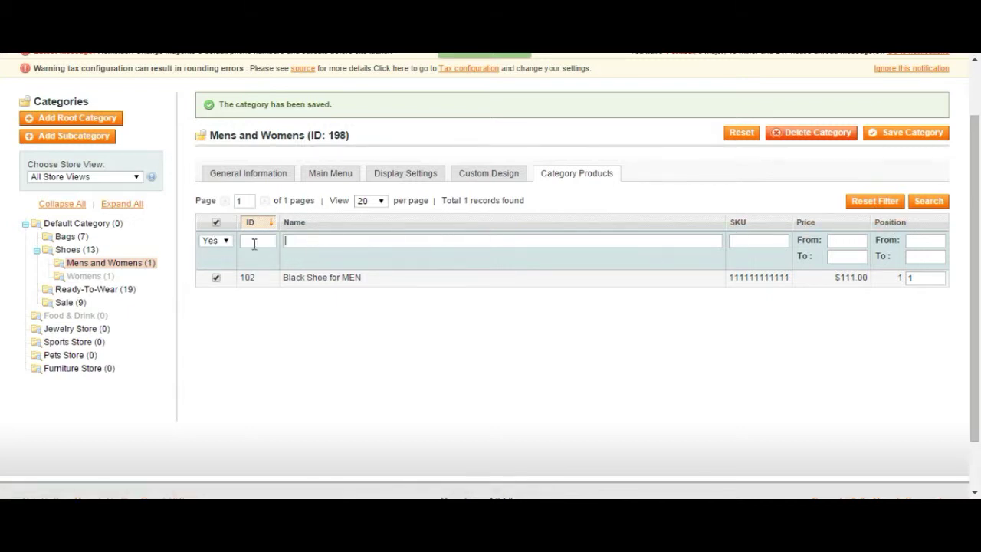
click(308, 241)
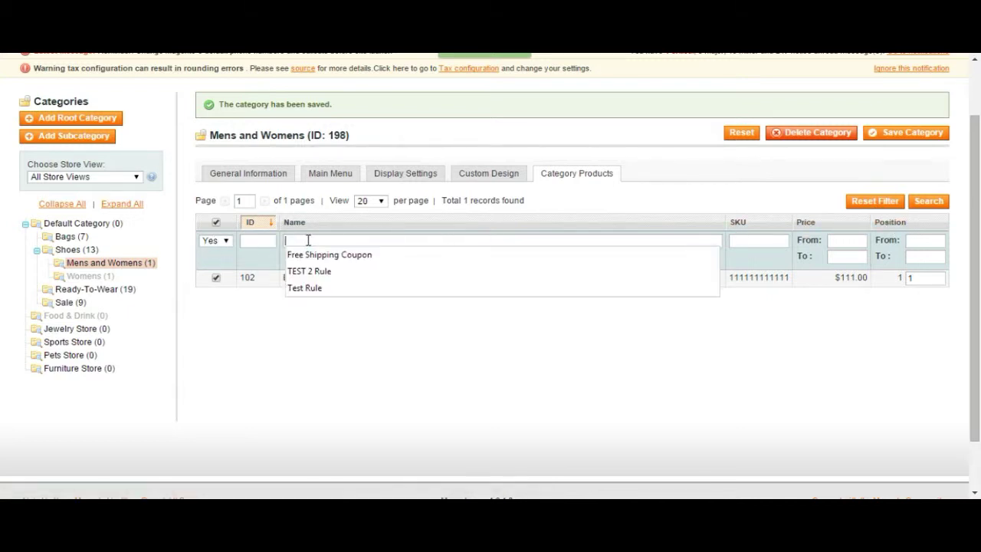
click(257, 345)
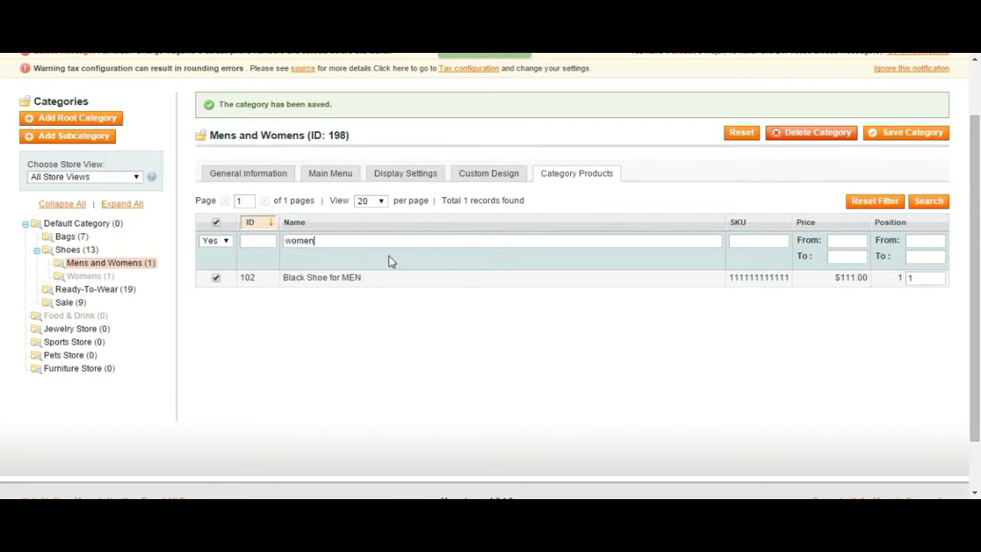
click(930, 204)
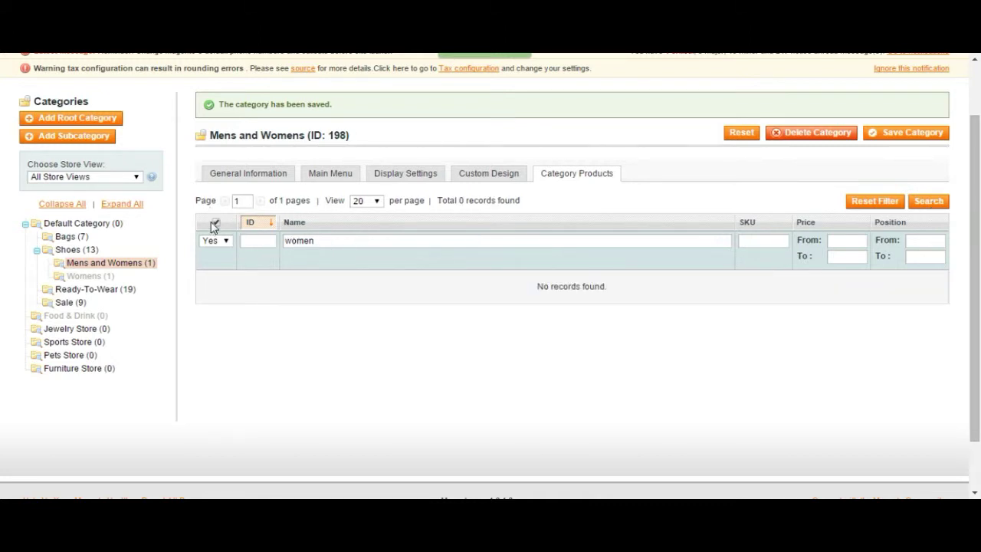
- Switch the in-category filter to No, then reload the Mens and Womens category
click(222, 240)
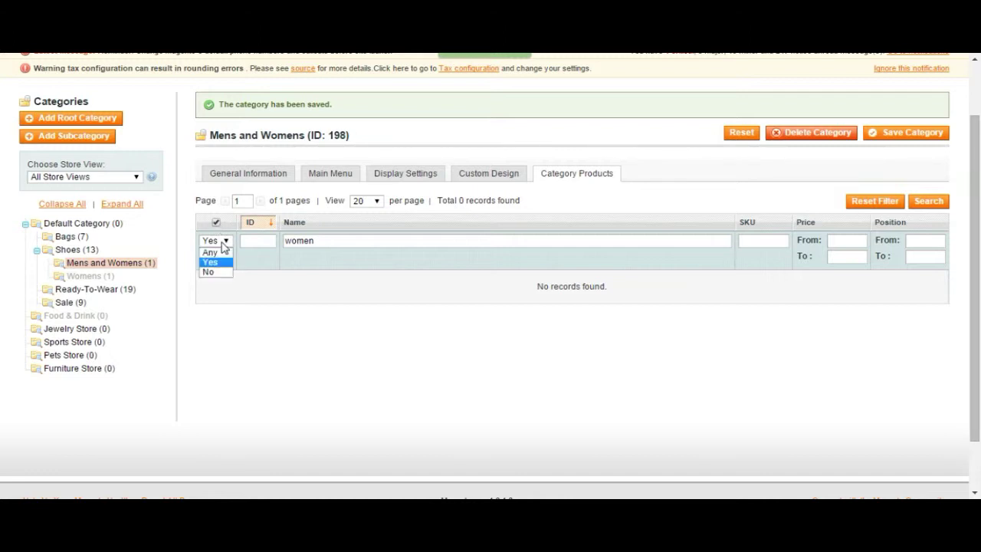
click(214, 272)
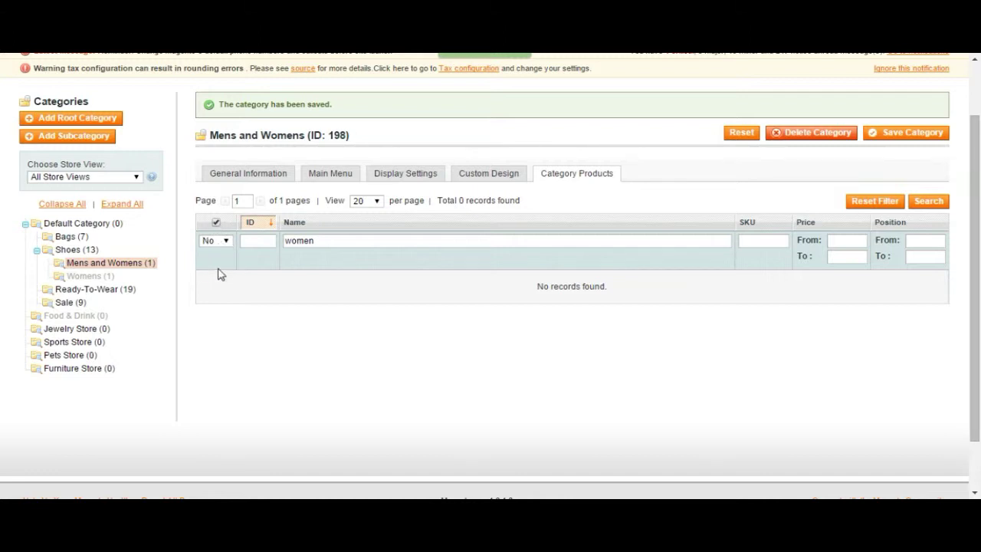
click(140, 263)
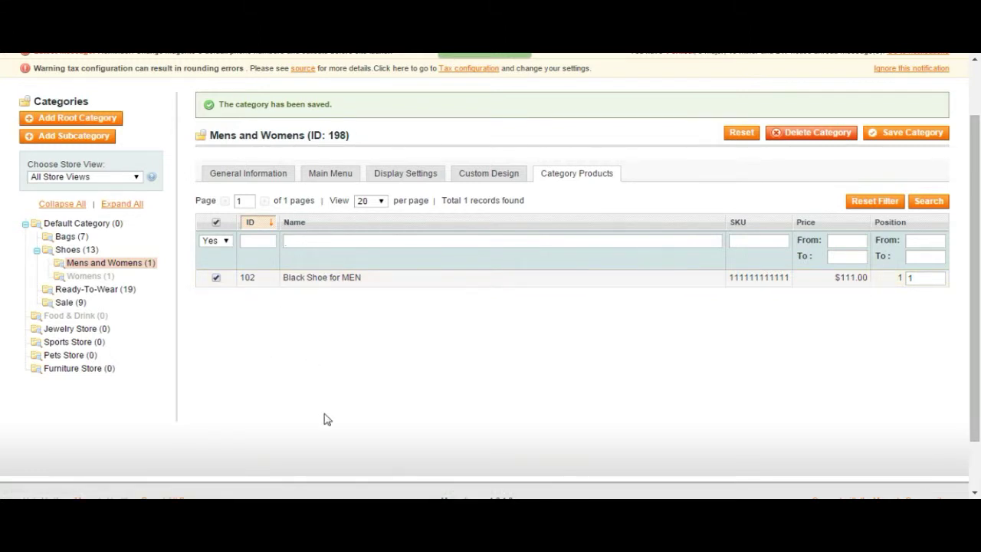
- Search unassigned products (in-category No) named 'women' to reveal Red Shoe for Women
click(213, 244)
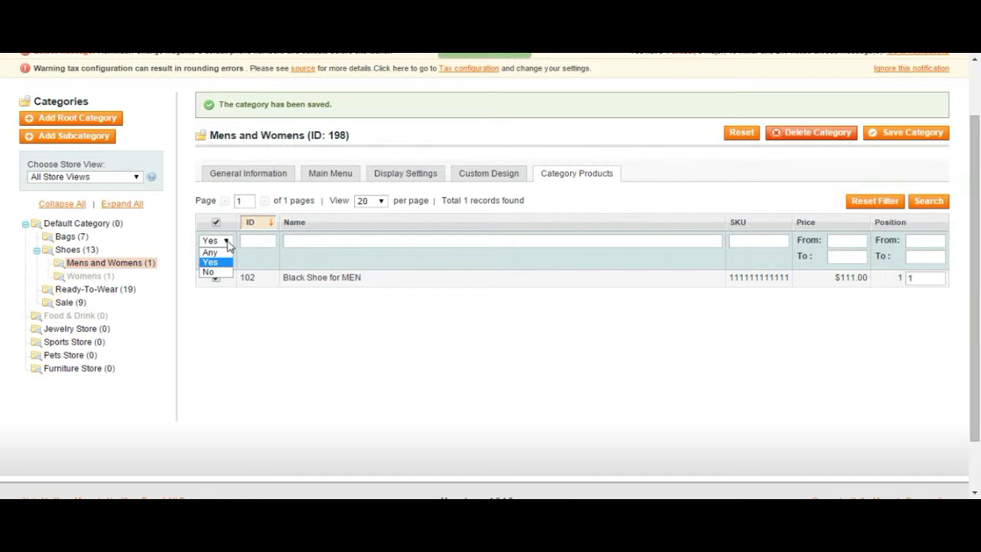
click(214, 262)
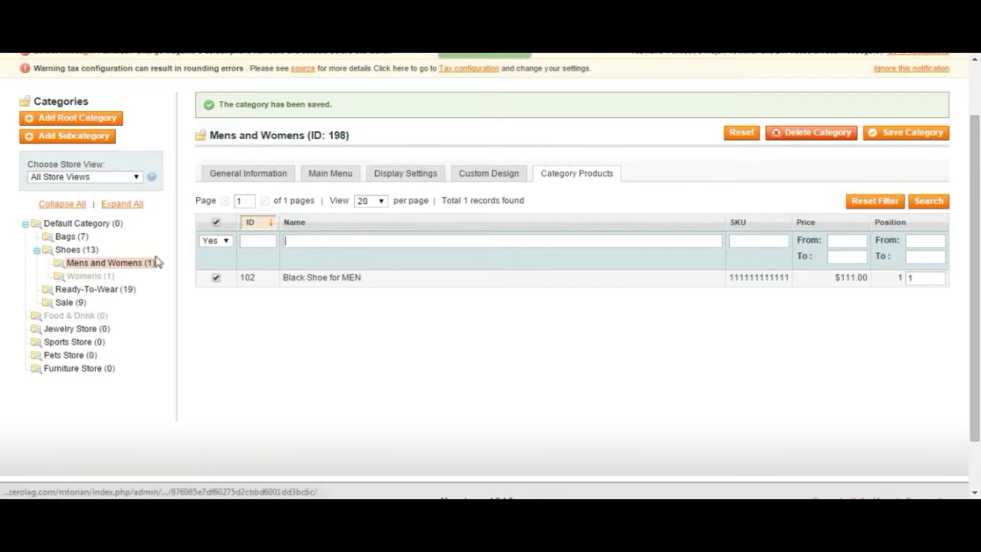
click(215, 243)
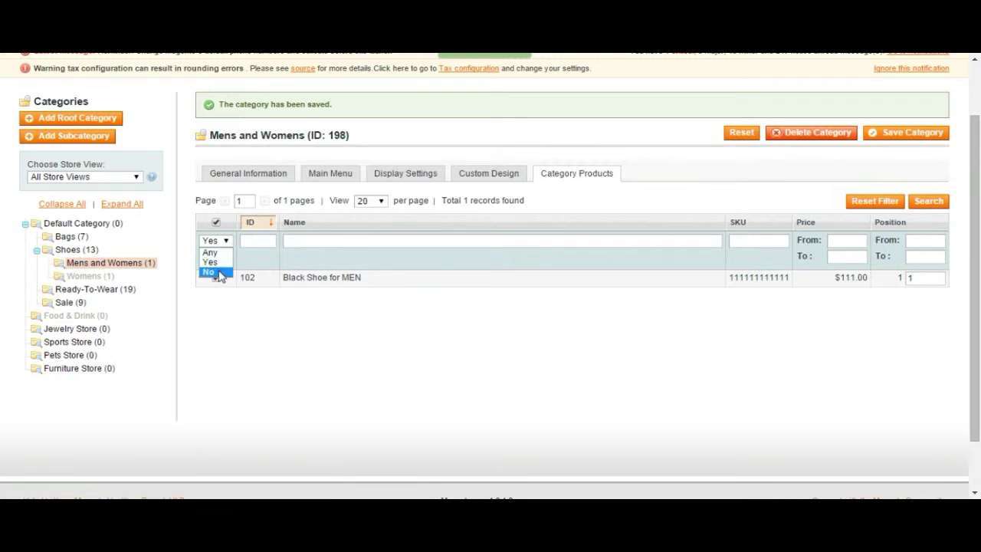
click(219, 275)
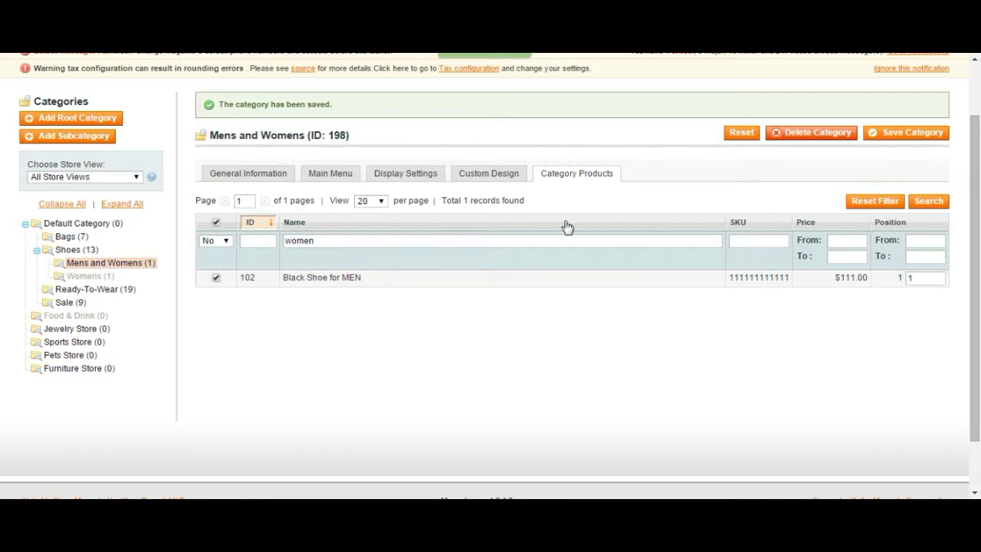
click(928, 201)
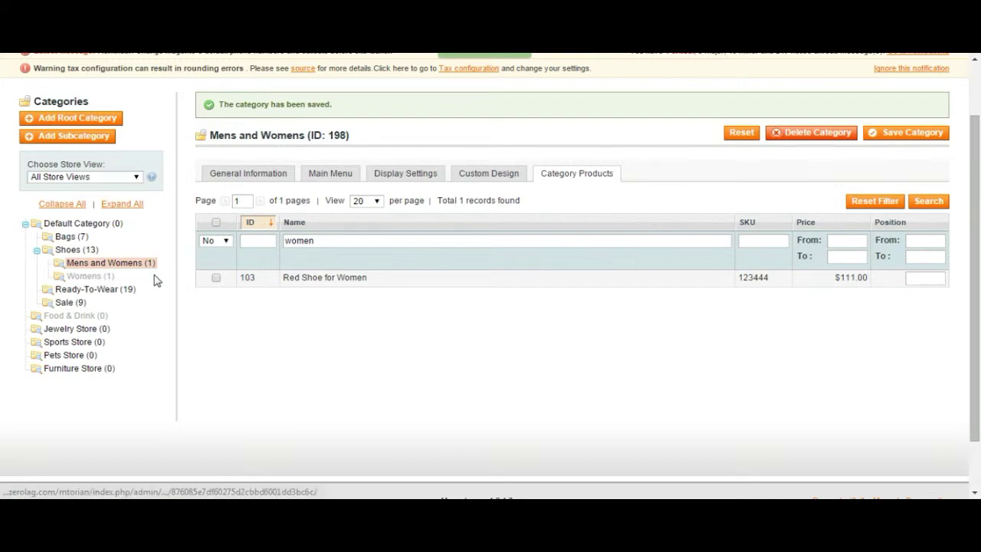
drag(113, 277, 247, 291)
- Assign Red Shoe for Women to Mens and Womens and save the category
click(318, 336)
click(912, 134)
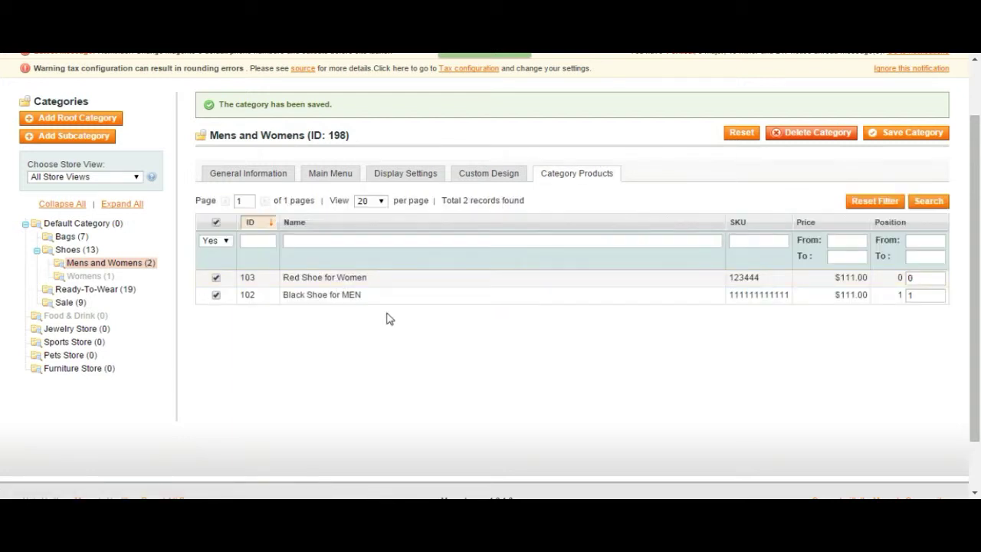
drag(402, 322, 344, 309)
click(354, 313)
- Open the Womens category from the category tree
drag(115, 277, 93, 264)
click(321, 365)
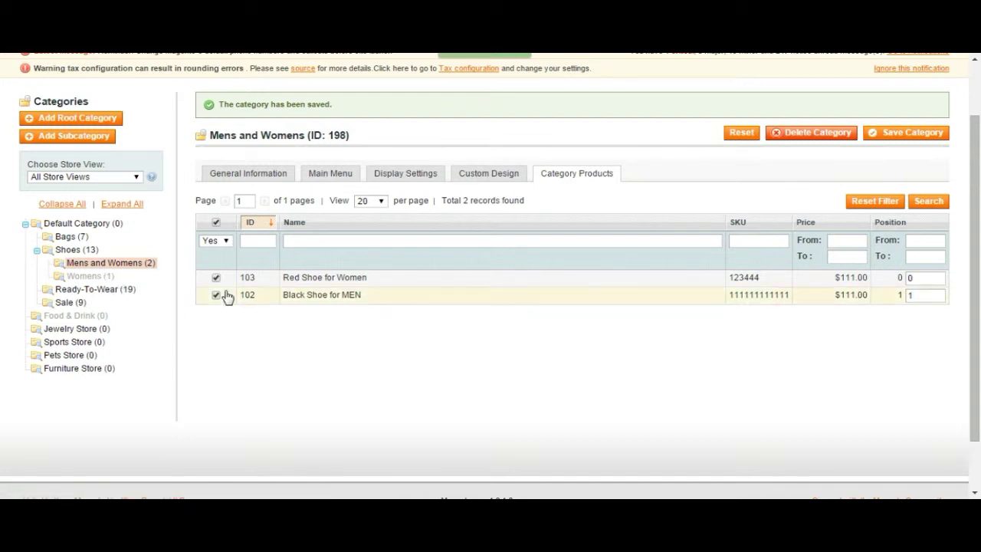
click(90, 279)
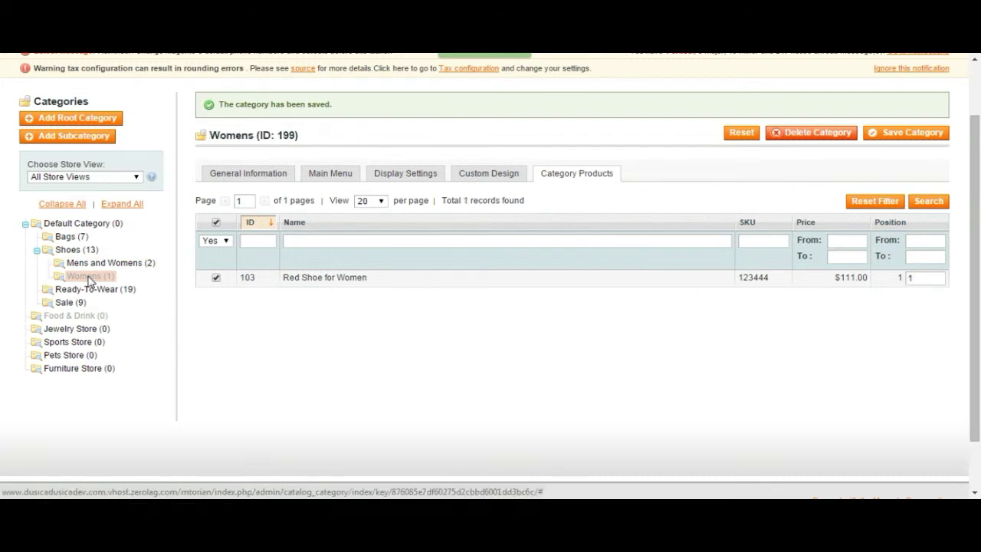
- Remove Red Shoe for Women from Womens, save it, then reopen Mens and Womens
click(215, 278)
click(924, 200)
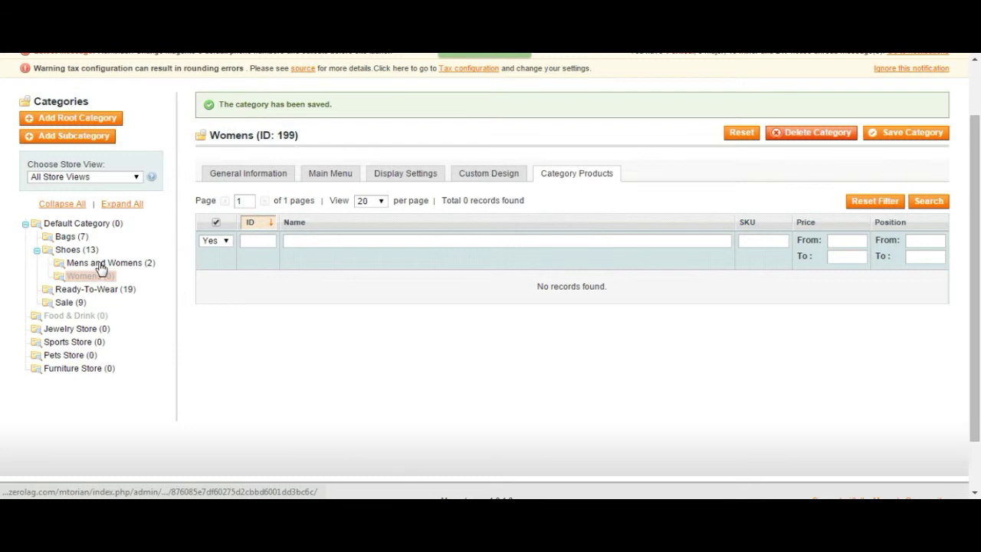
click(101, 265)
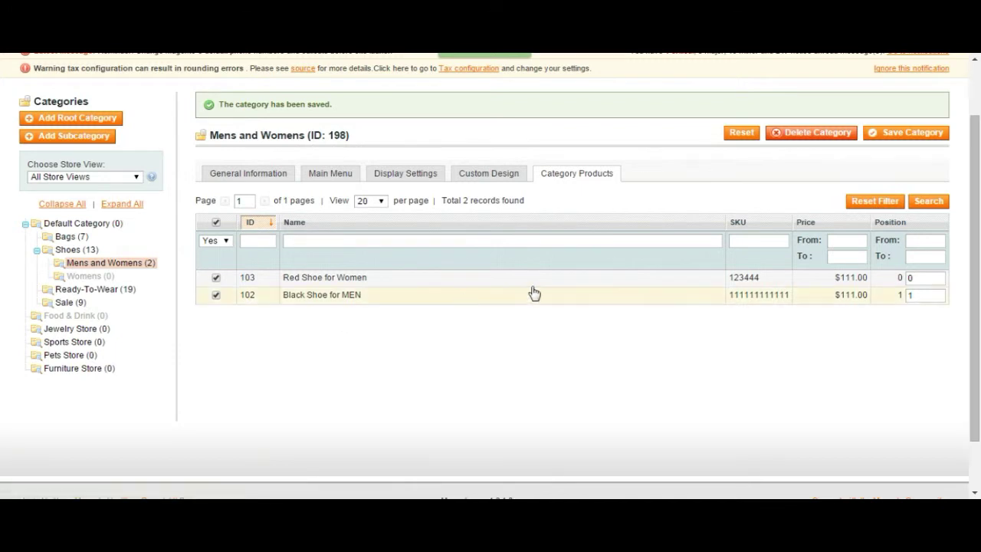
- Keep the in-category filter on Yes and search names for 'red', showing Red Shoe for Women
click(216, 277)
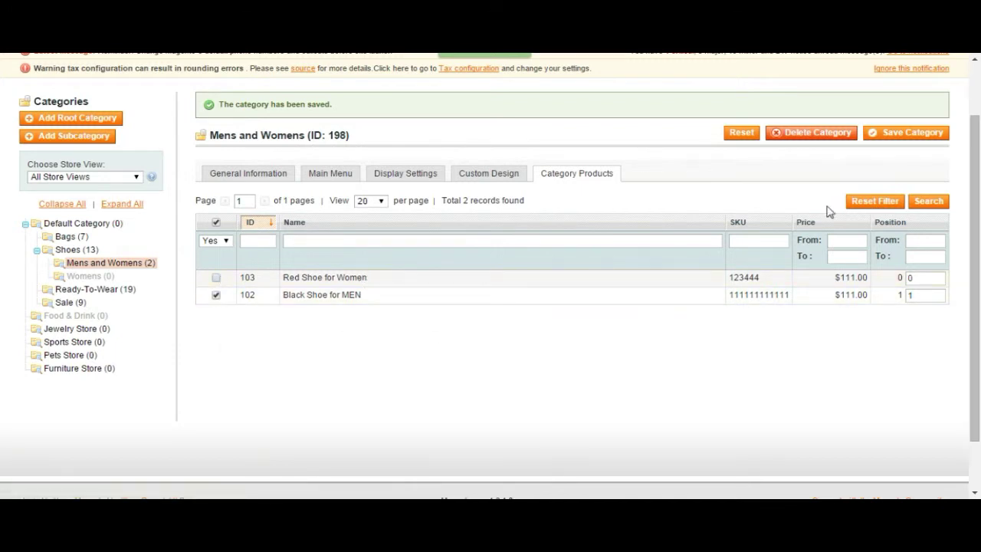
click(216, 277)
click(214, 241)
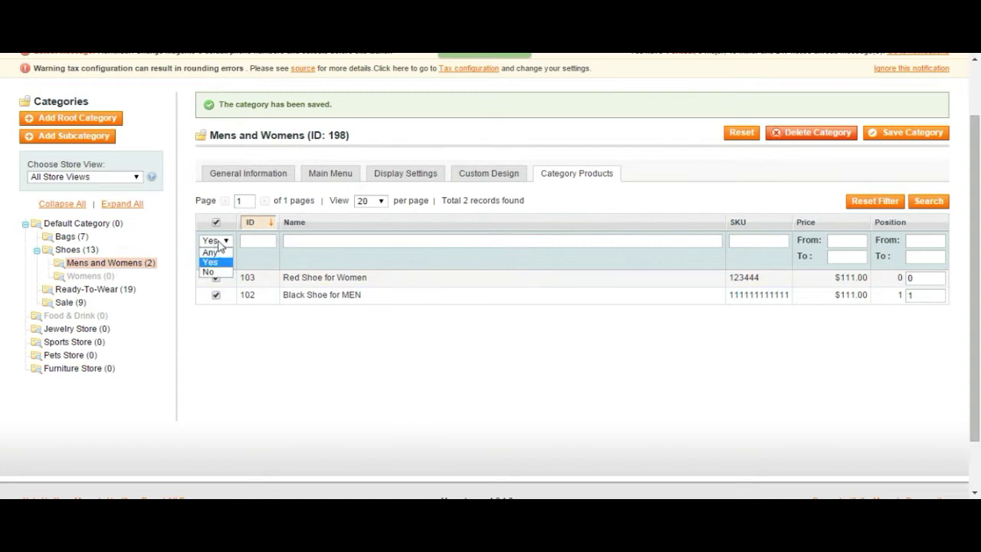
click(220, 243)
click(220, 244)
click(219, 244)
click(411, 242)
text(r)
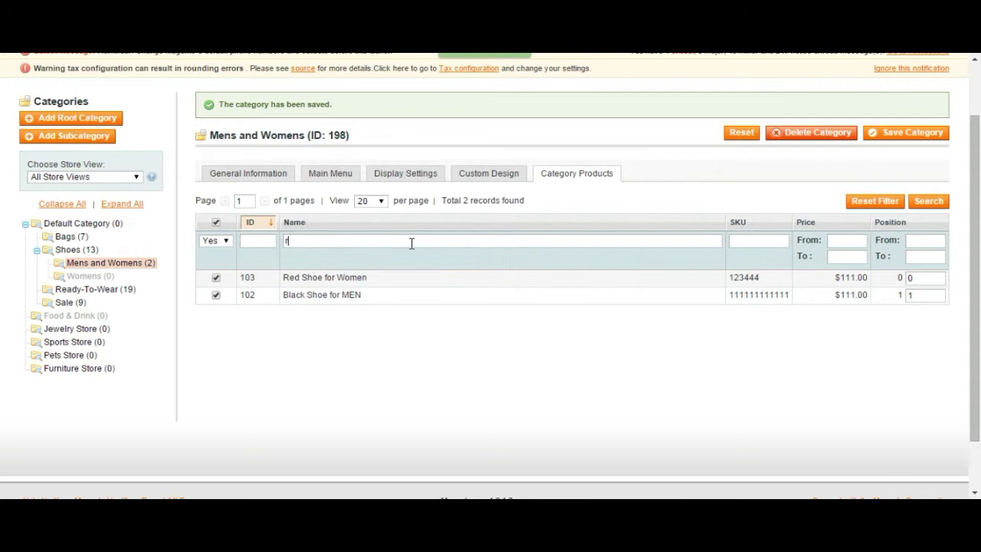
text(ed)
click(925, 201)
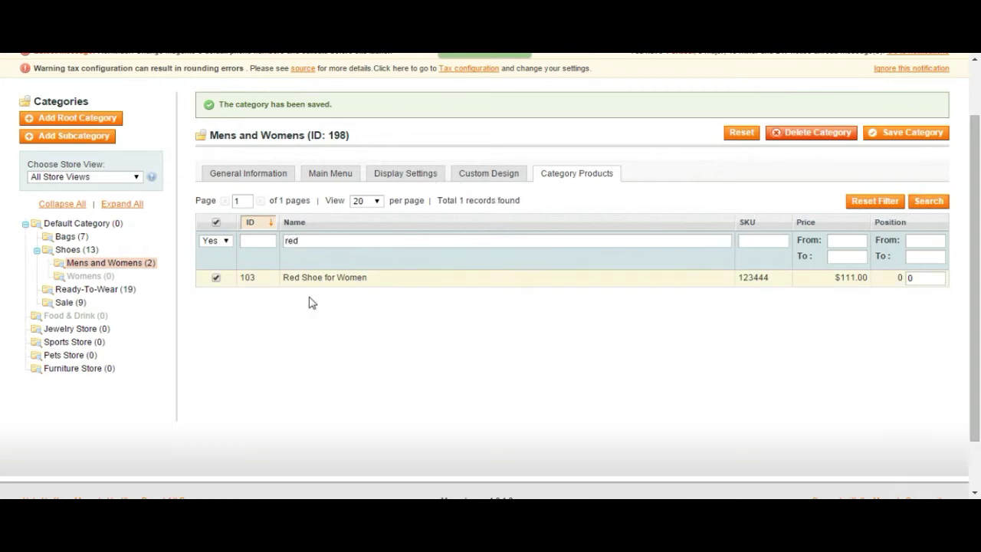
scroll(312, 240, up, 2)
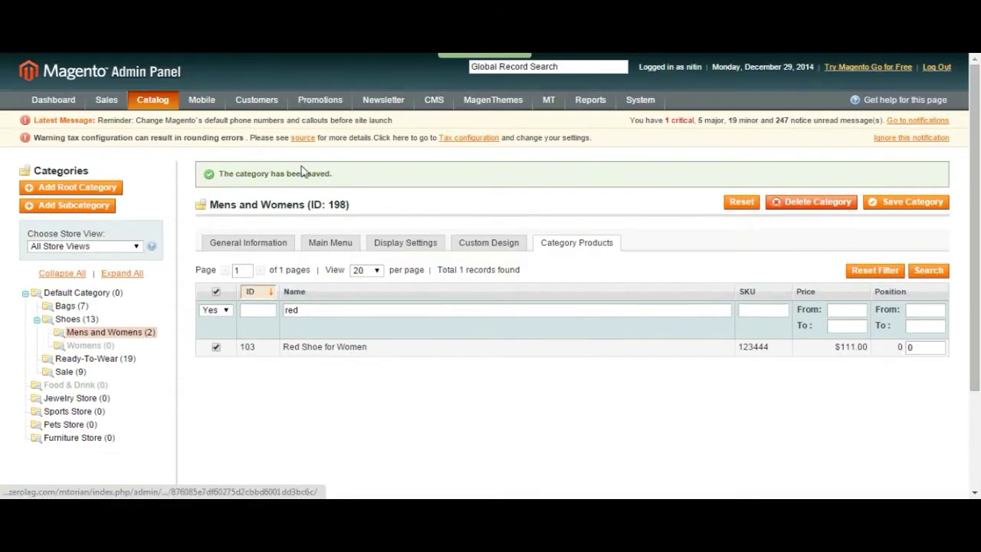